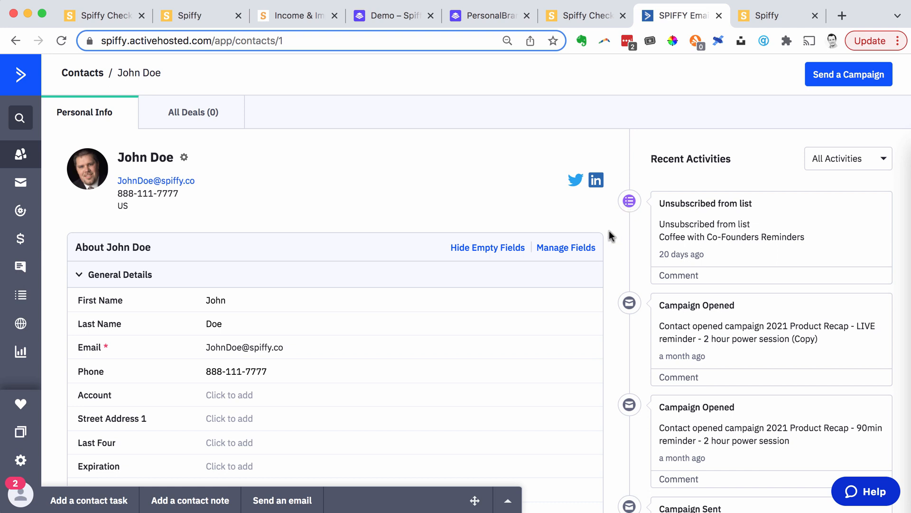
- Review the contact's field details and the order history in the Ecommerce section
scroll(608, 237, "down", 2)
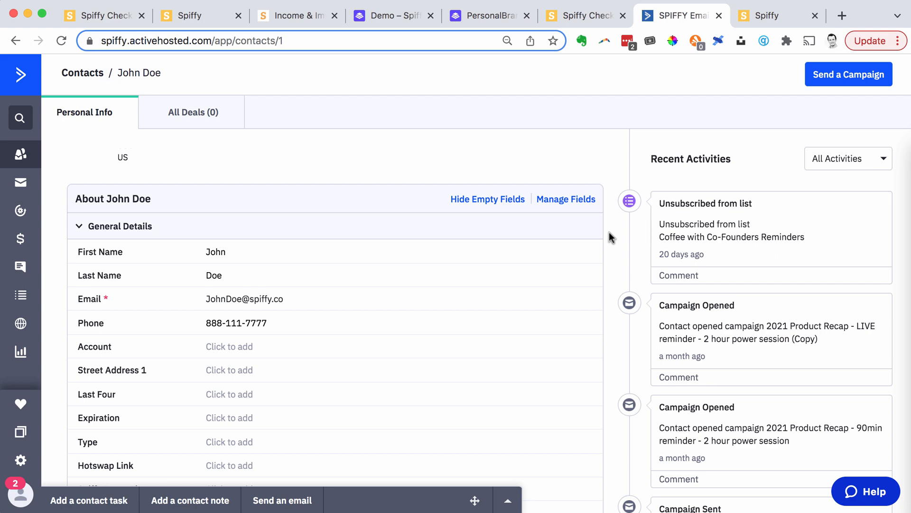
scroll(609, 238, "down", 15)
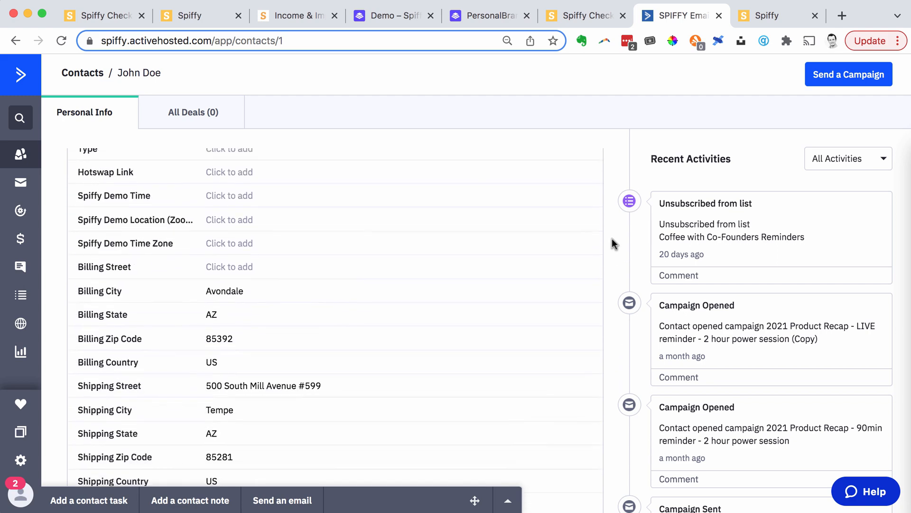
scroll(612, 241, "down", 5)
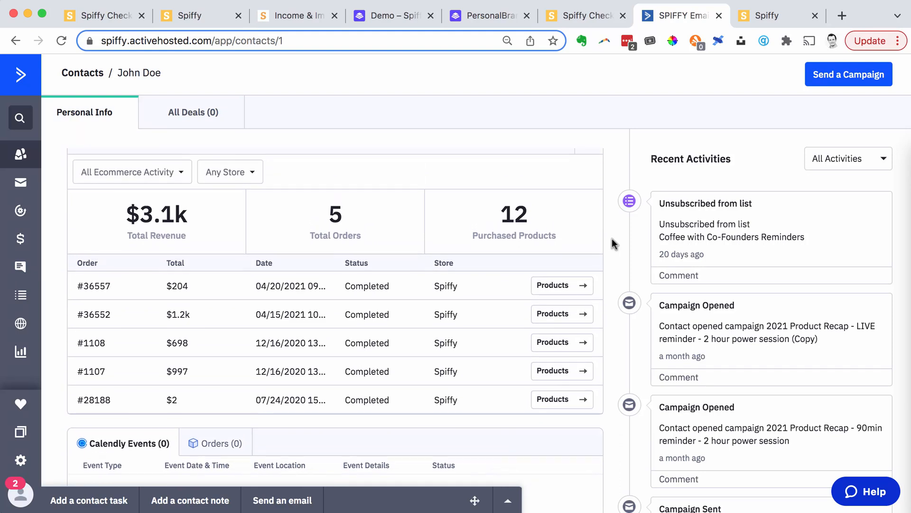
scroll(212, 348, "up", 3)
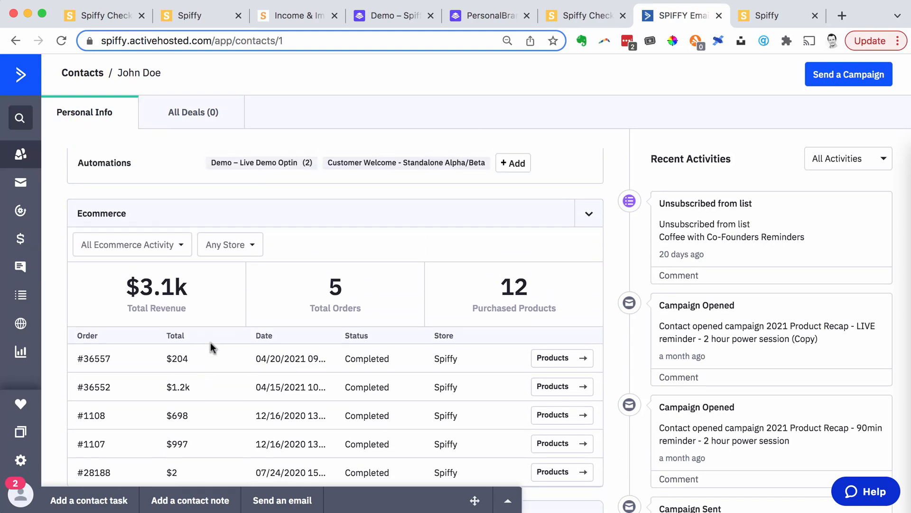
scroll(209, 346, "down", 2)
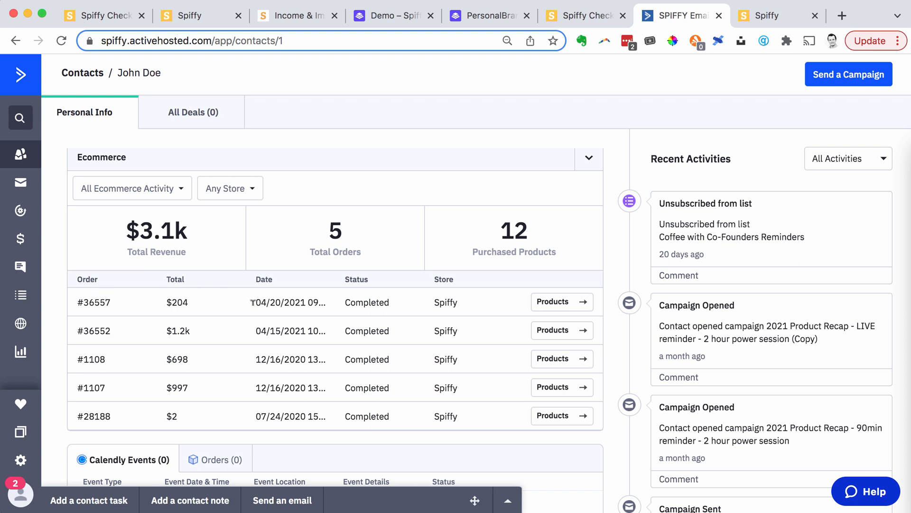
scroll(204, 247, "up", 1)
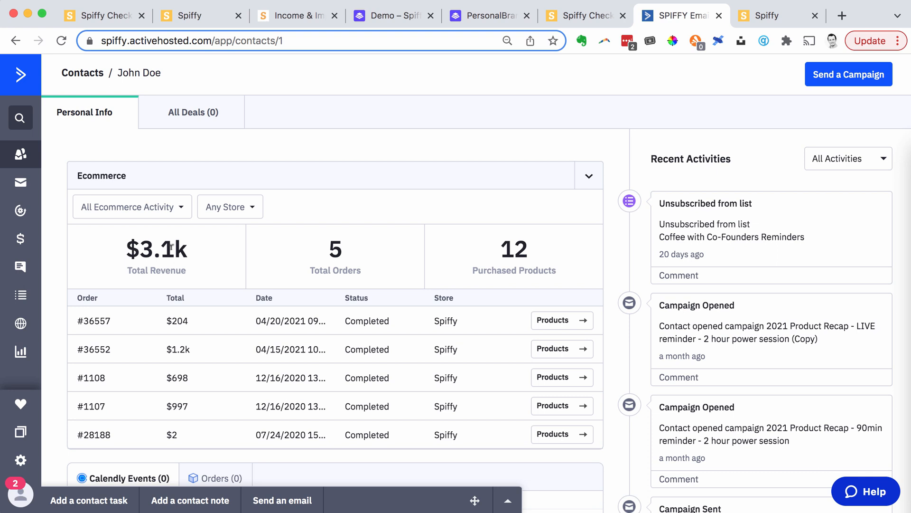
- Show the products purchased in the contact's most recent ecommerce order
left_click(563, 325)
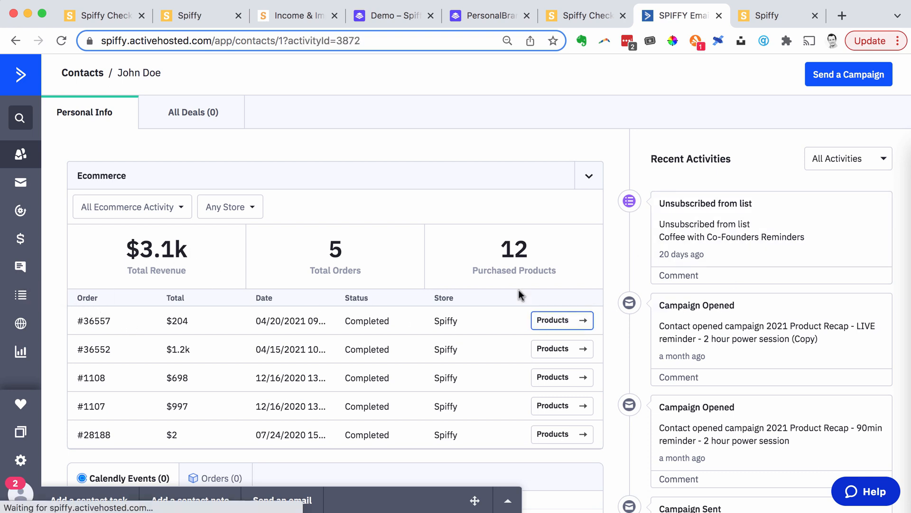
scroll(772, 279, "down", 5)
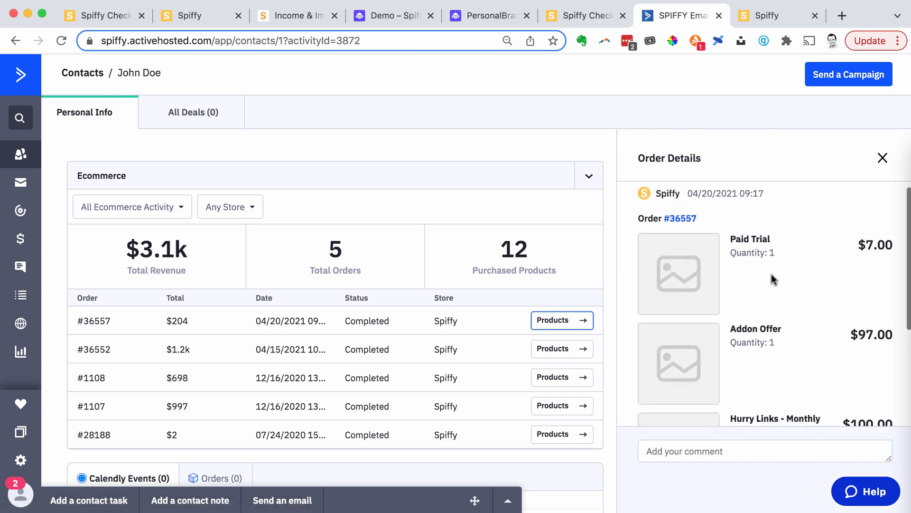
scroll(773, 279, "up", 5)
- Open the contact's most recent order in Spiffy and review its subscription, payment and line item details
left_click(681, 227)
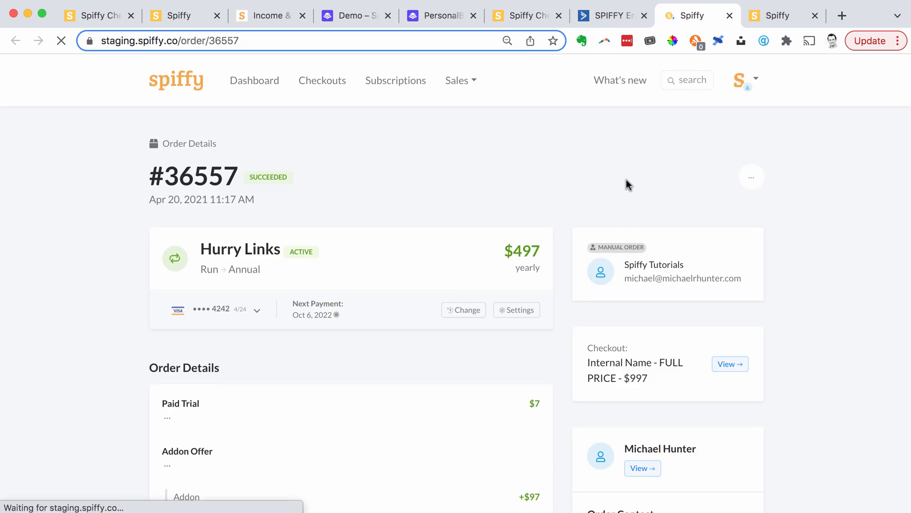
scroll(382, 251, "down", 6)
scroll(382, 250, "up", 6)
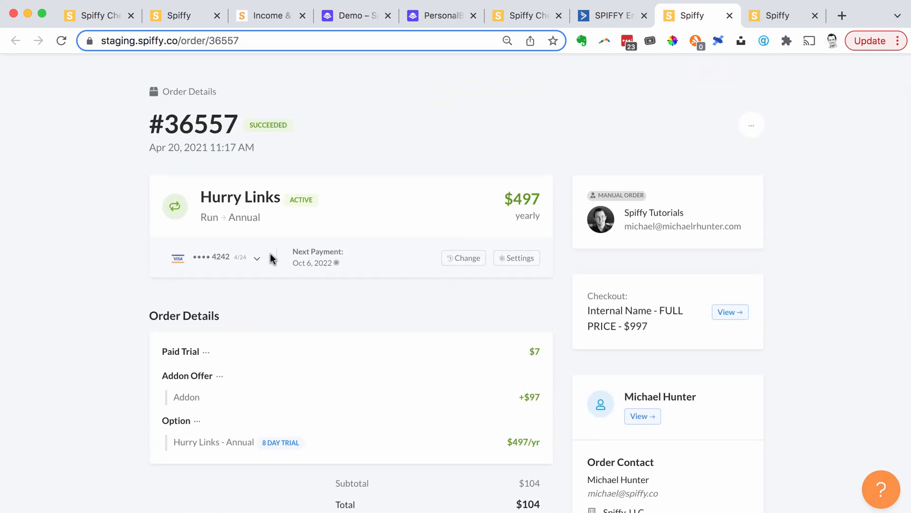
left_click(243, 260)
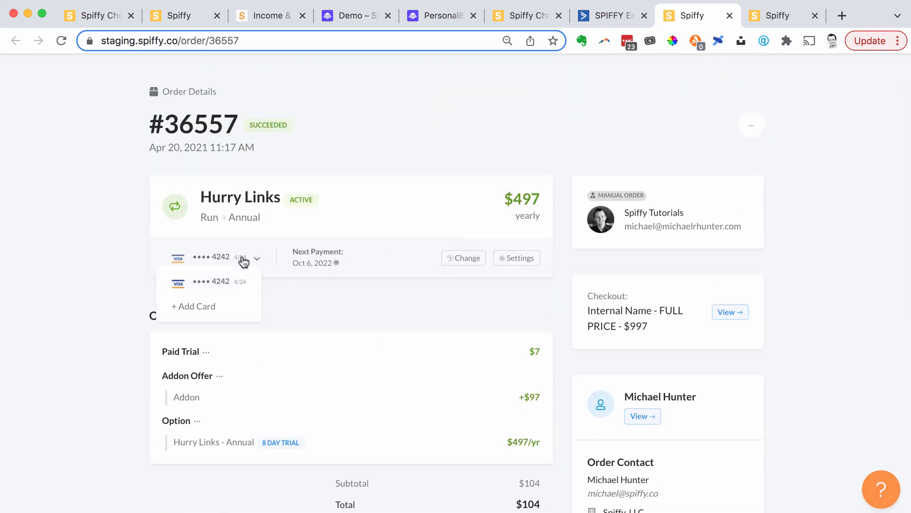
left_click(746, 126)
scroll(489, 119, "up", 3)
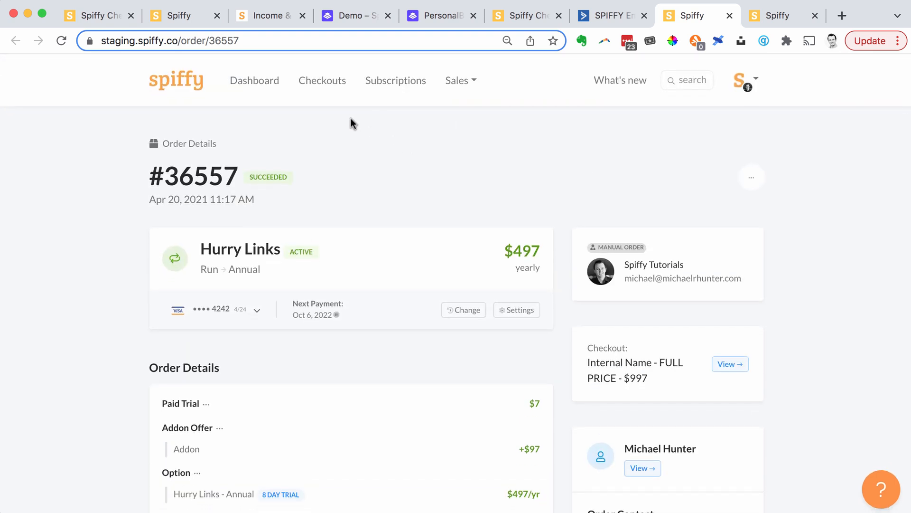
- Open the "Online Course Checkout Flow - Example" checkout for editing and look over its page from contact fields to addon offer
left_click(325, 86)
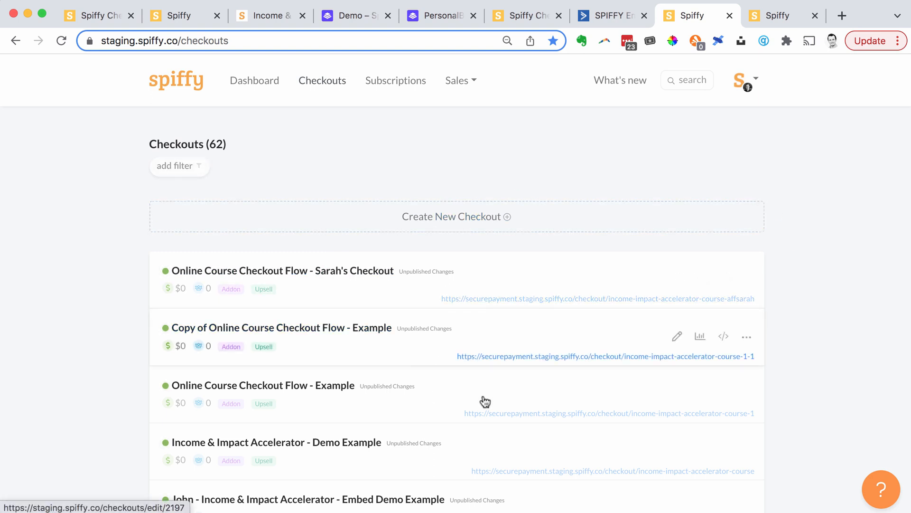
left_click(678, 393)
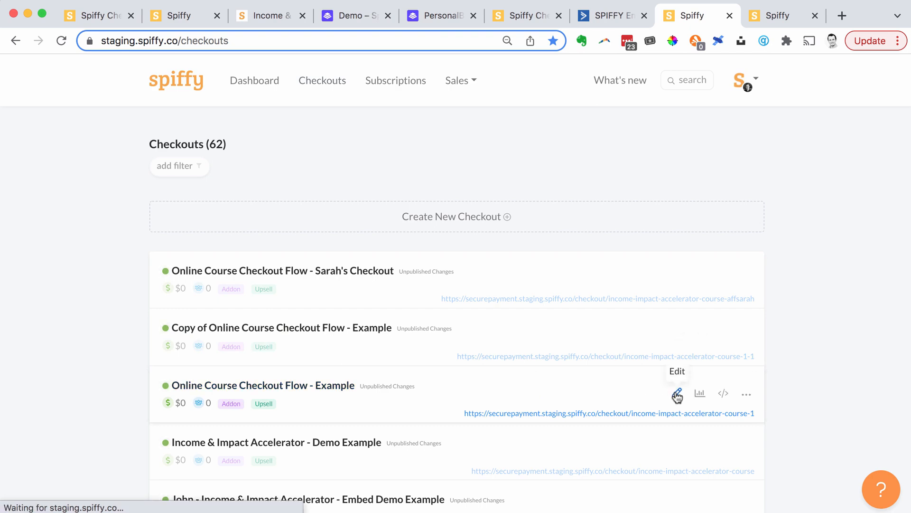
scroll(563, 290, "down", 7)
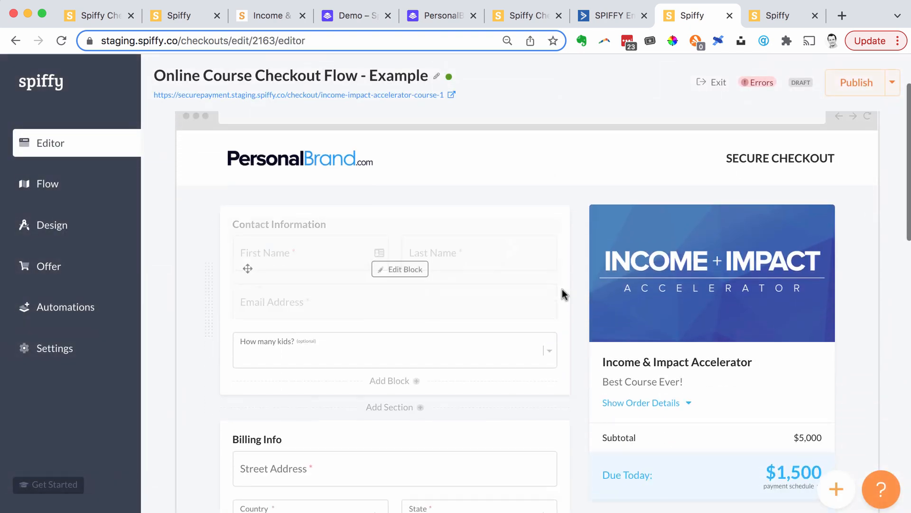
scroll(562, 290, "up", 3)
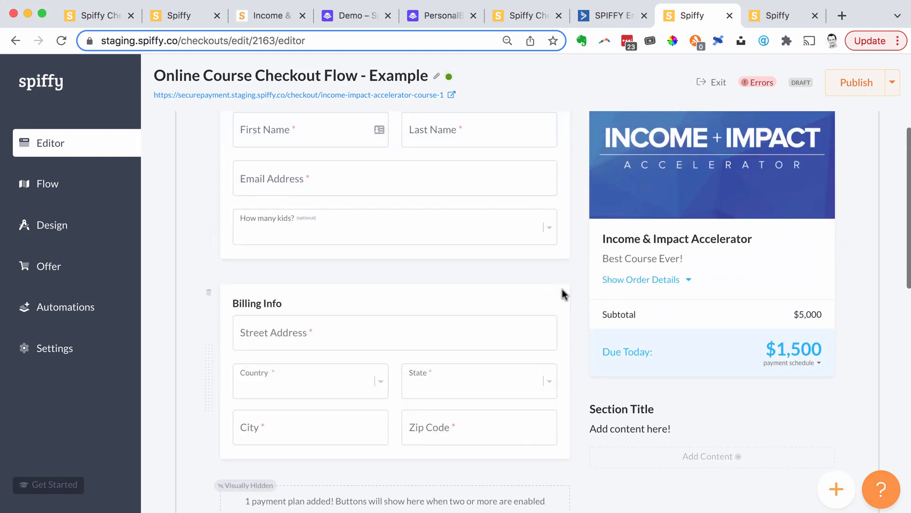
scroll(562, 290, "down", 10)
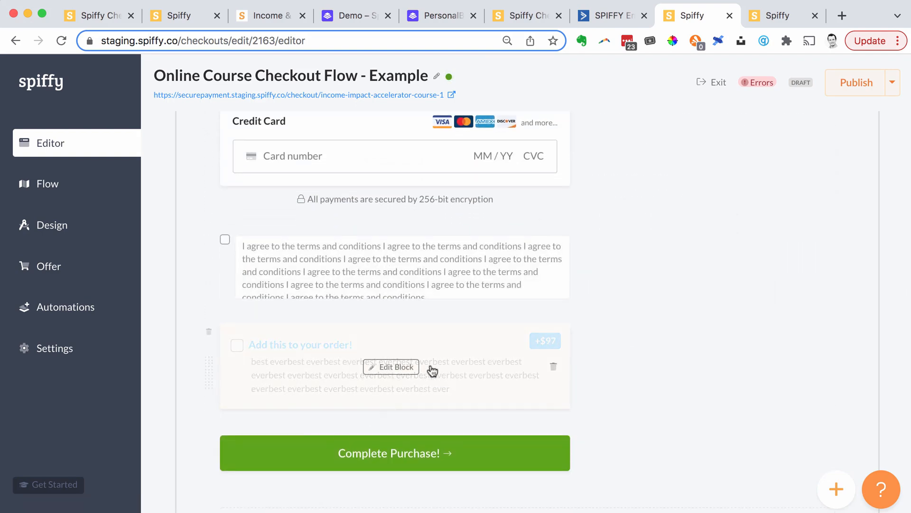
scroll(406, 392, "up", 10)
scroll(408, 392, "up", 3)
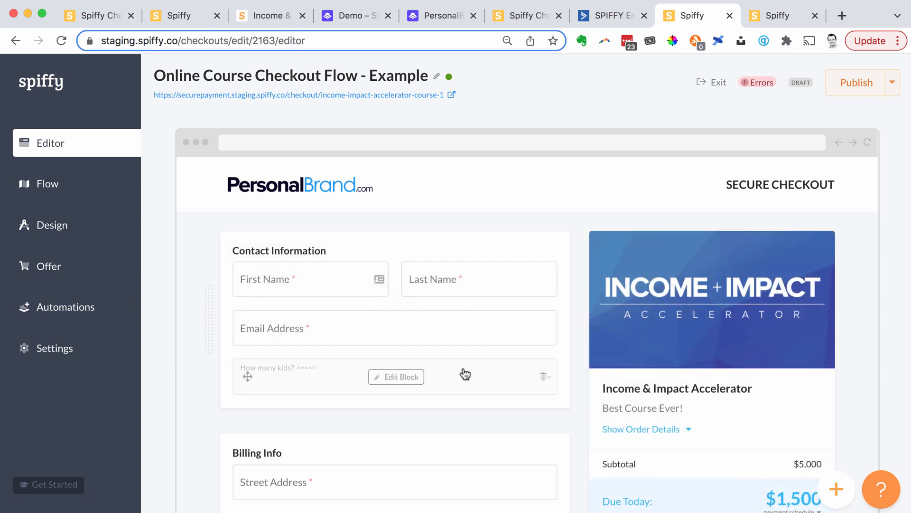
scroll(465, 374, "down", 15)
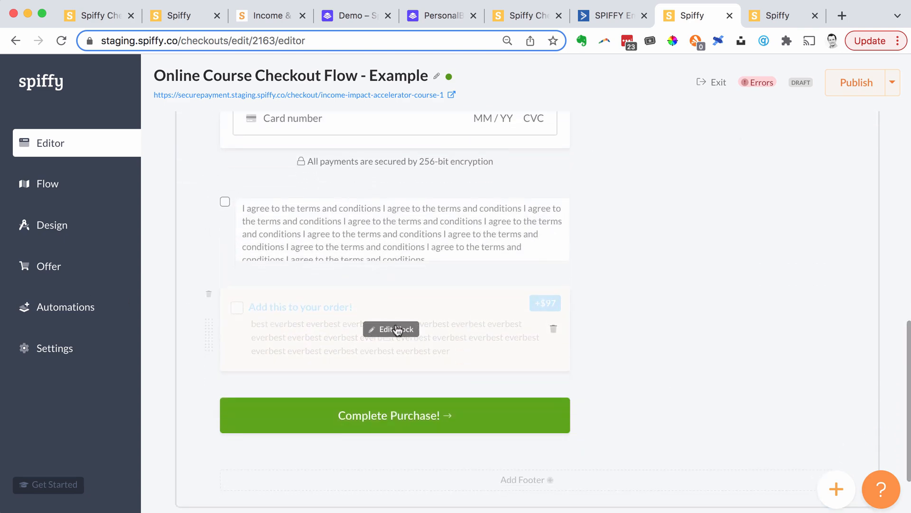
- Examine which ActiveCampaign actions can be added as an automation to the checkout's $97 addon block
left_click(374, 330)
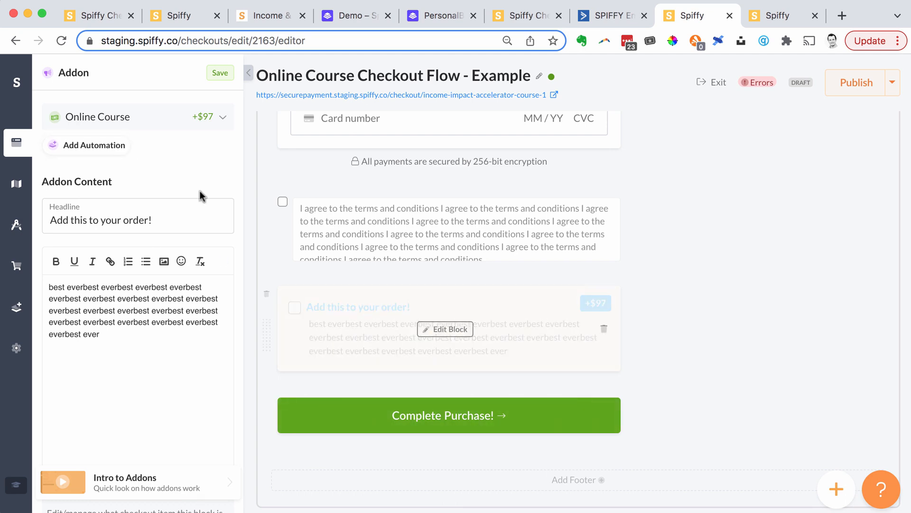
left_click(90, 145)
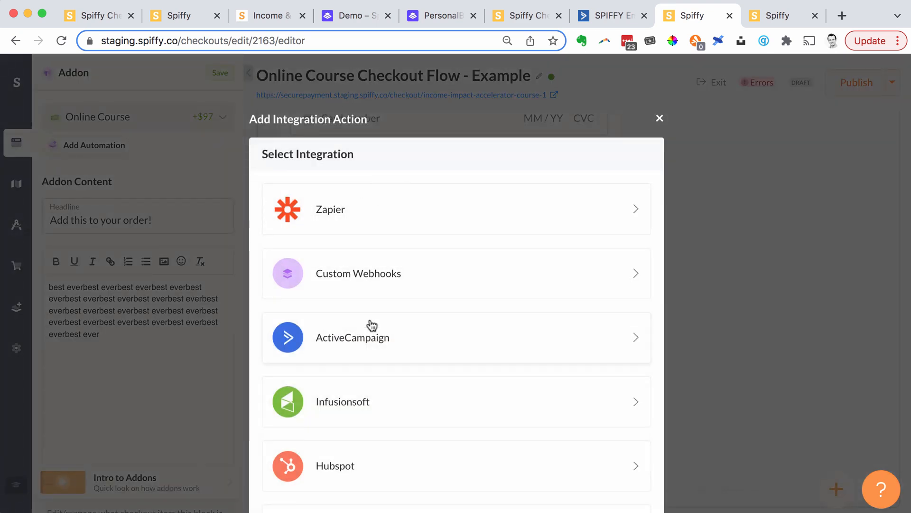
left_click(352, 348)
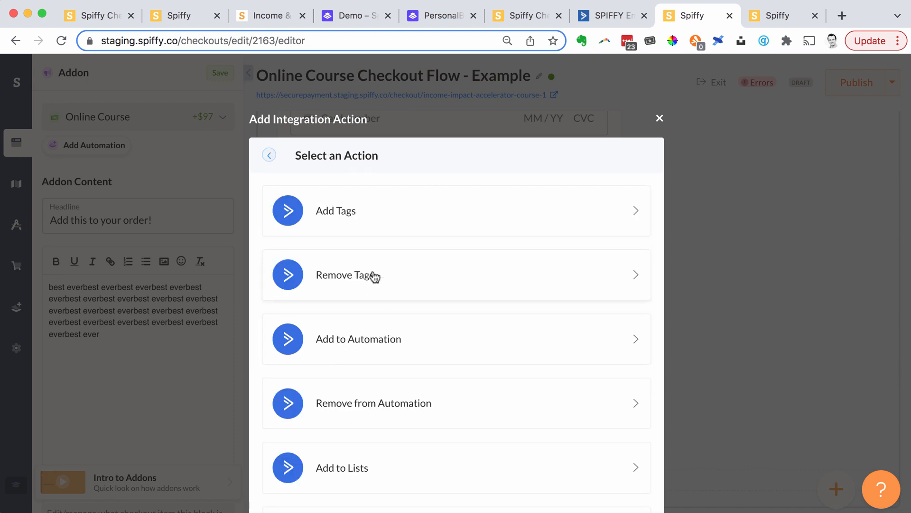
scroll(411, 423, "down", 3)
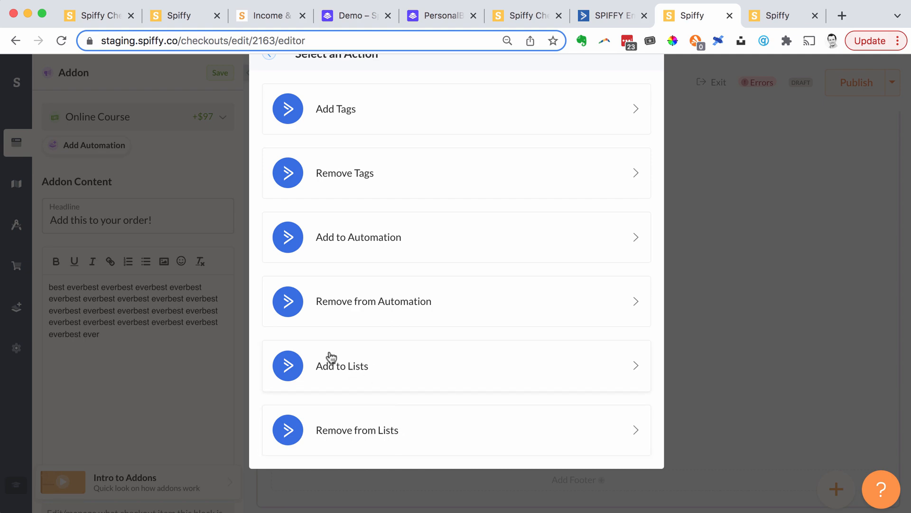
left_click(182, 172)
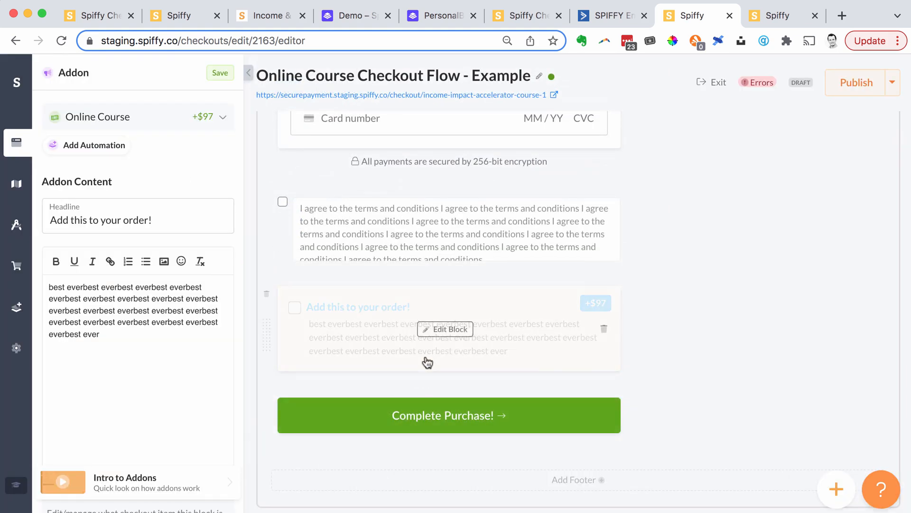
left_click(249, 73)
- Open the checkout's flow map and bring up the page of "Upsell 1: Accelerate Subscr. Options" in the editor
scroll(499, 264, "up", 8)
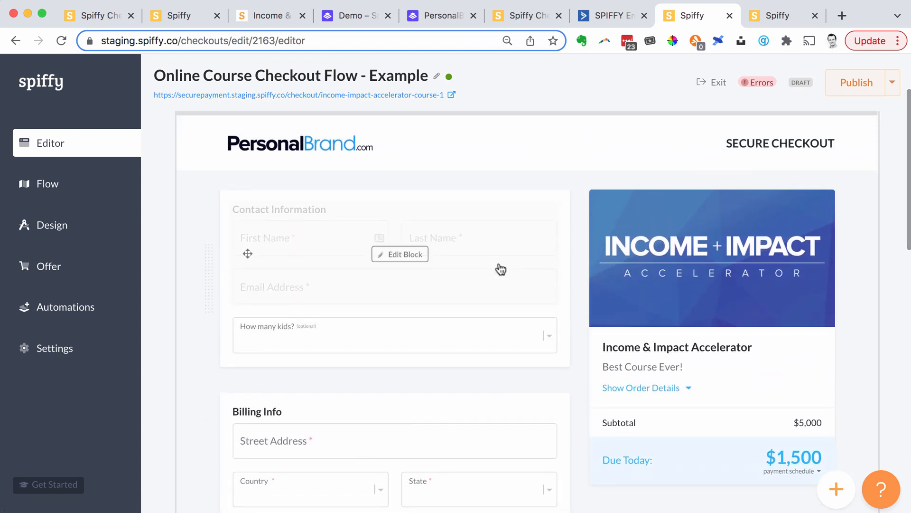
scroll(501, 269, "down", 15)
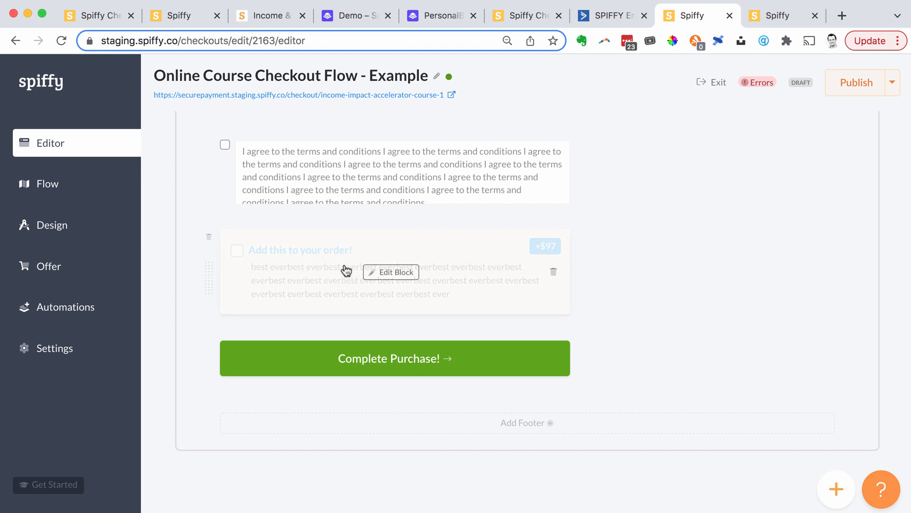
left_click(51, 185)
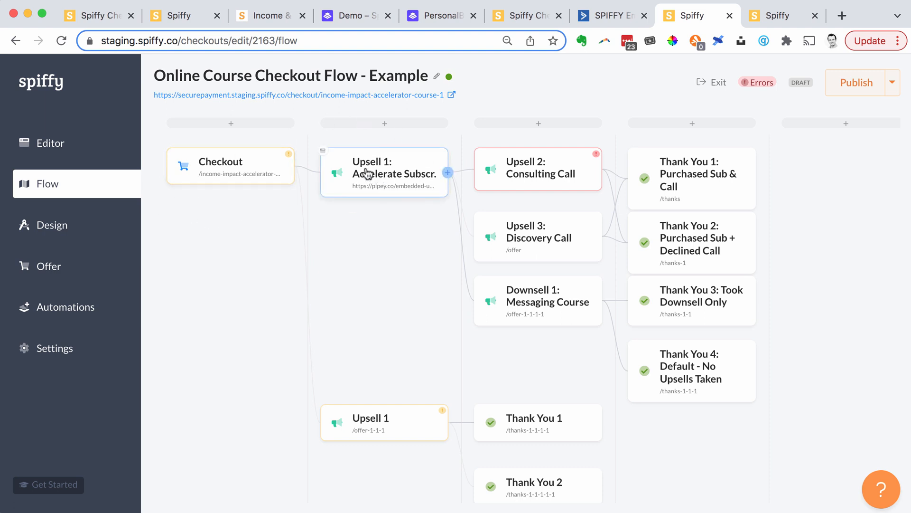
left_click(323, 151)
scroll(463, 285, "down", 10)
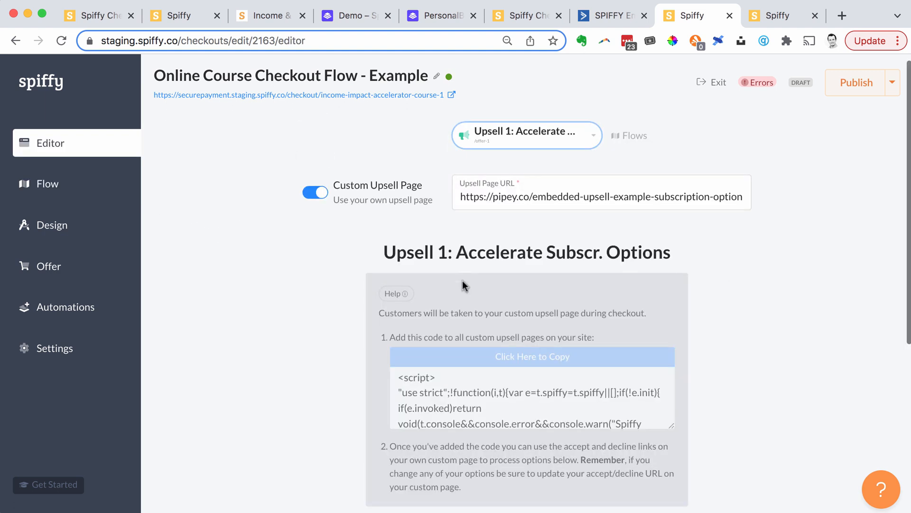
scroll(464, 285, "up", 10)
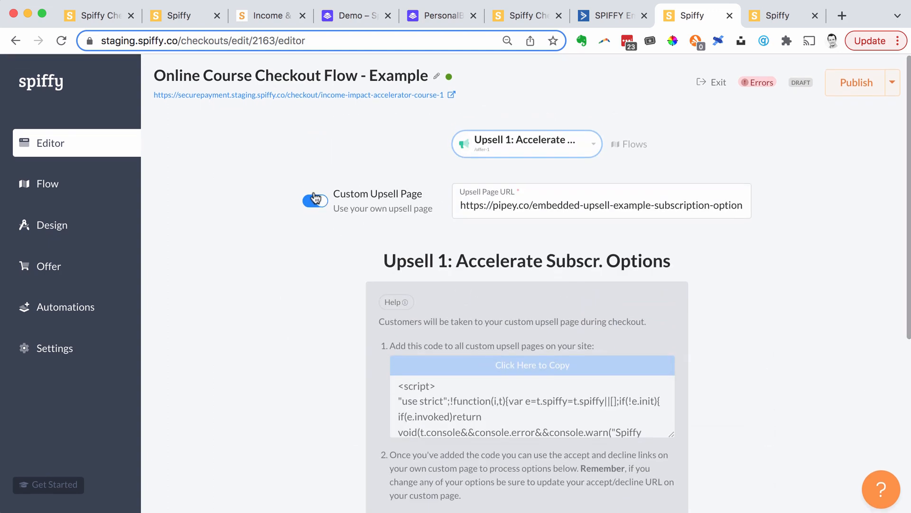
- Turn off the custom upsell page for Upsell 1, look through the built-in upsell page, and turn the custom page back on
left_click(325, 204)
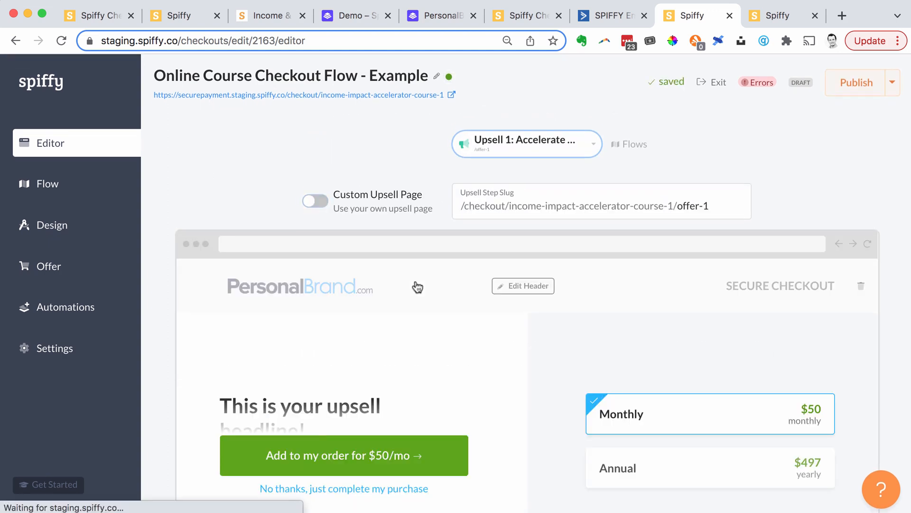
scroll(417, 228, "down", 4)
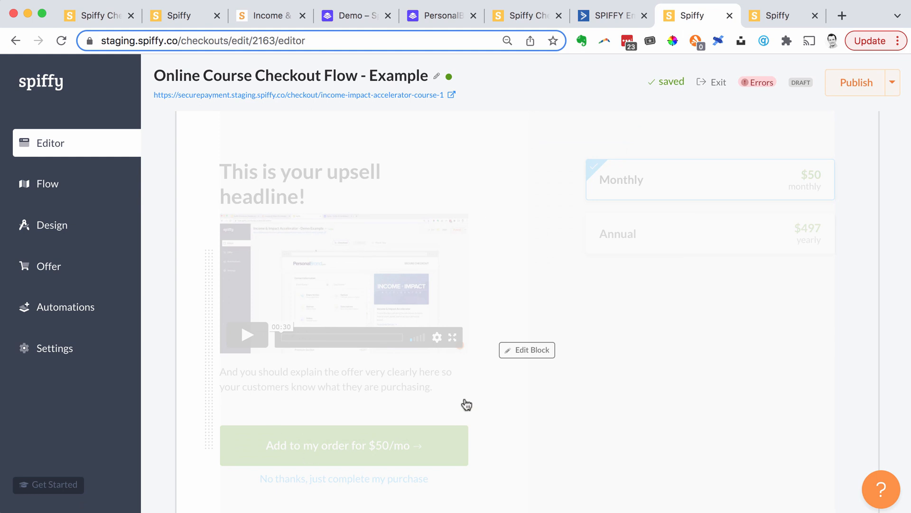
scroll(466, 403, "down", 3)
scroll(465, 402, "up", 3)
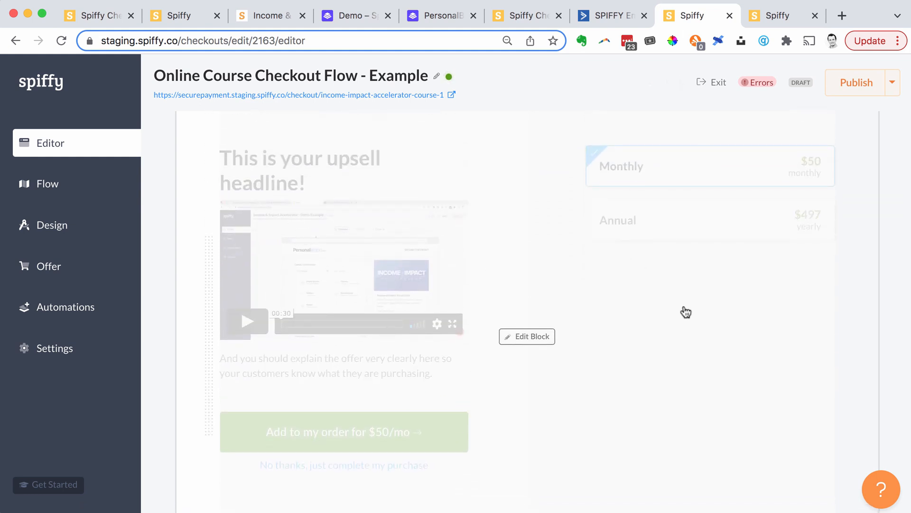
scroll(684, 311, "up", 1)
scroll(522, 229, "up", 3)
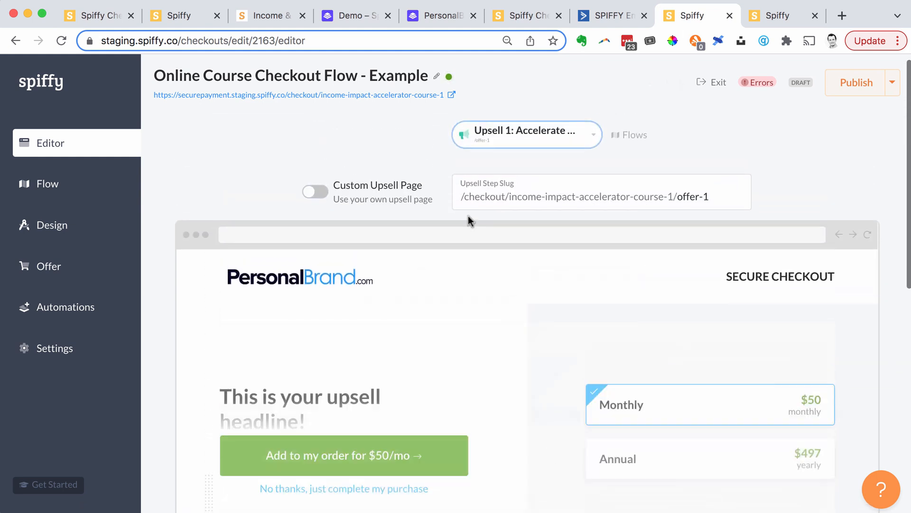
left_click(320, 193)
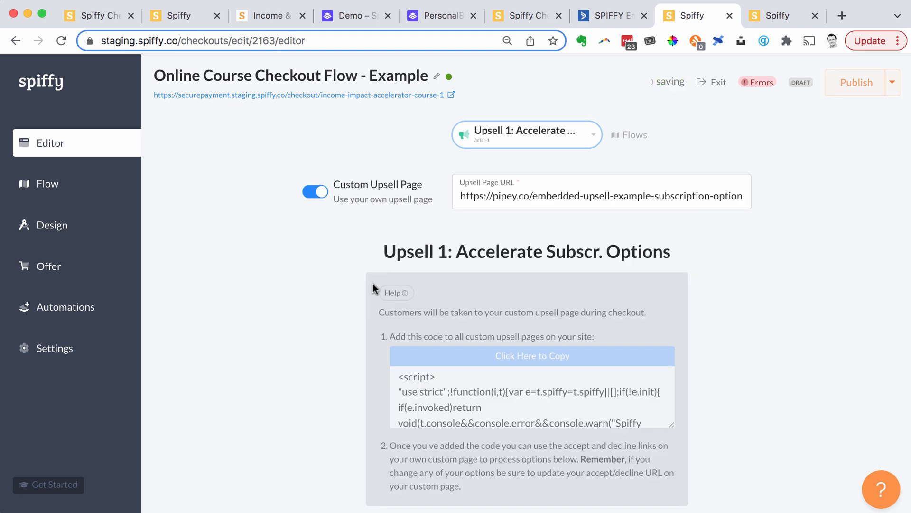
- Review the accept and decline URLs of Upsell 1's Monthly and Annual options
scroll(323, 333, "down", 4)
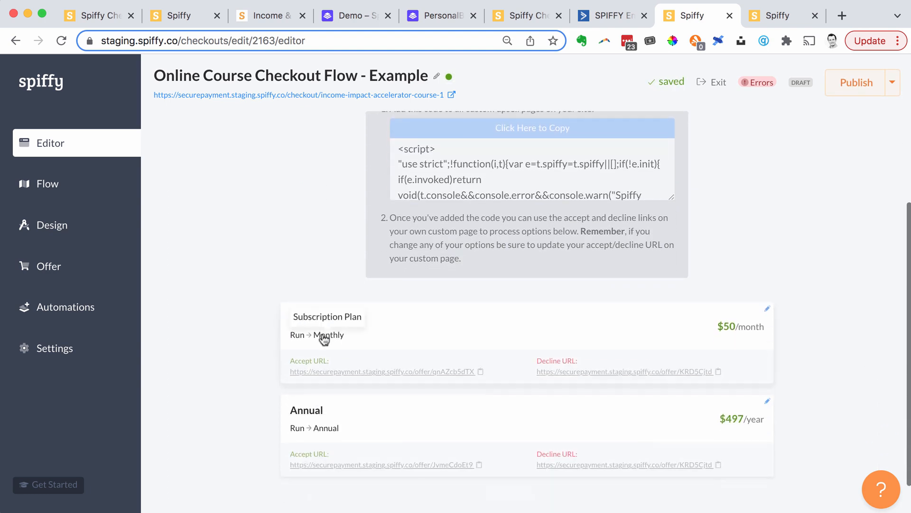
scroll(323, 333, "up", 4)
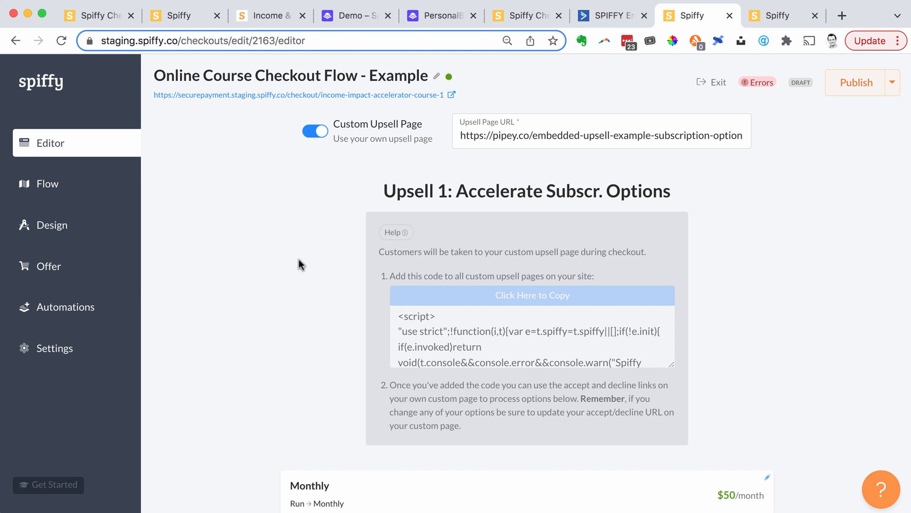
- Look over the custom page embed instructions and the accept and decline links listed for Upsell 1's subscription options
scroll(298, 259, "down", 4)
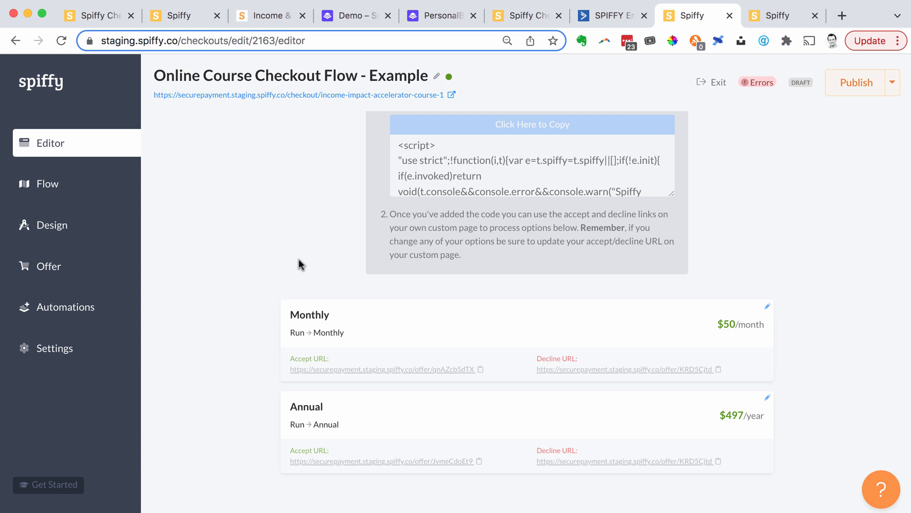
scroll(298, 258, "up", 4)
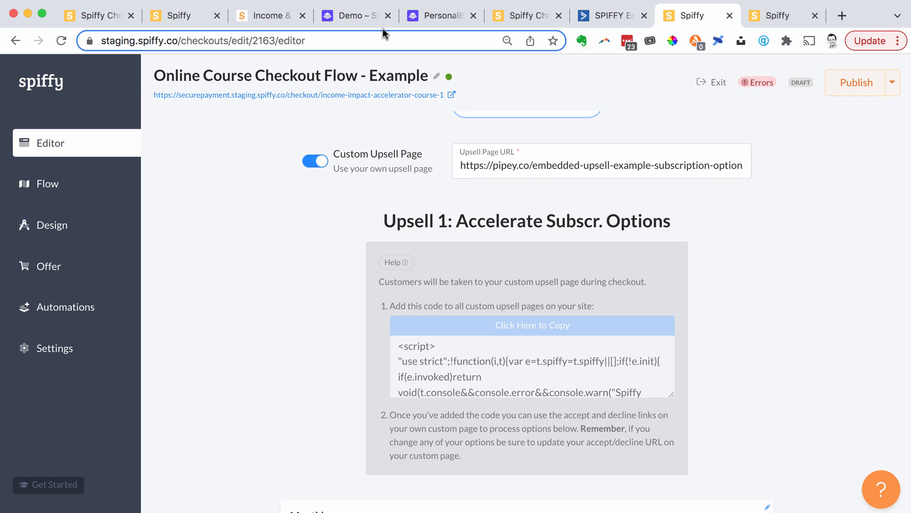
scroll(418, 309, "down", 5)
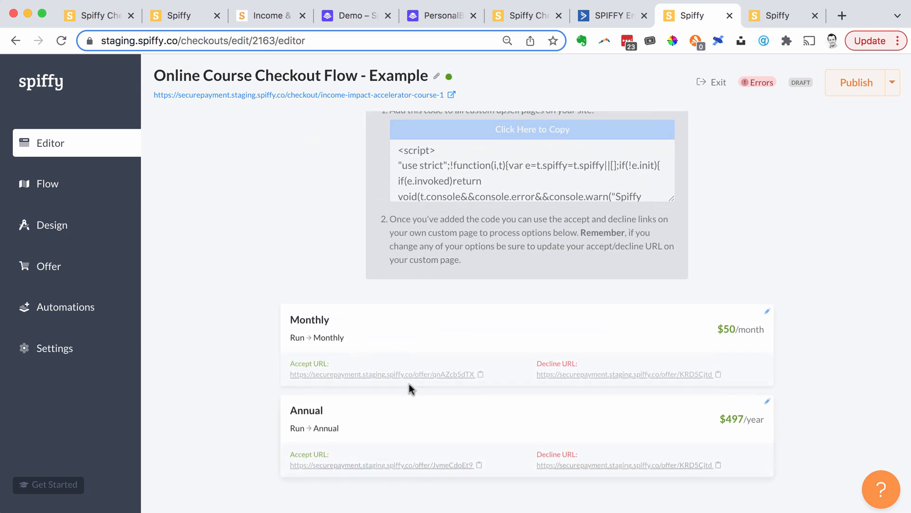
left_click_drag(418, 465, 451, 379)
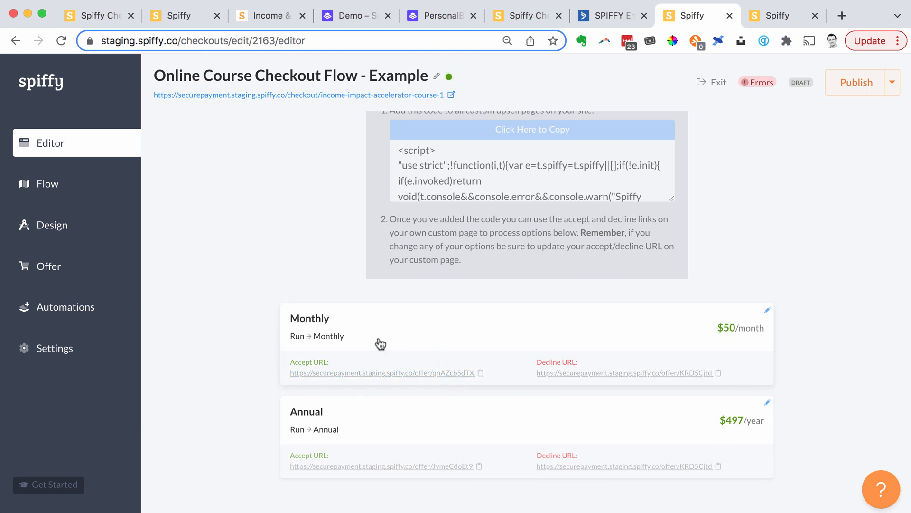
left_click_drag(367, 373, 362, 377)
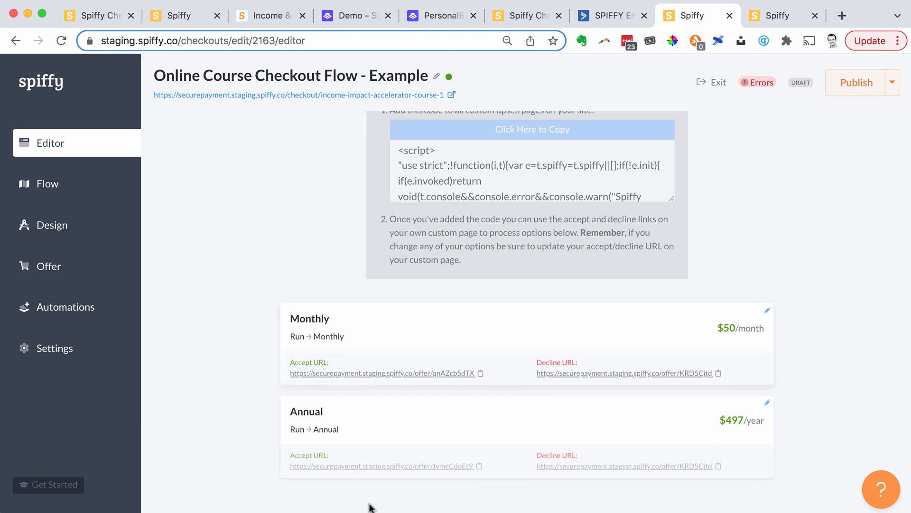
scroll(523, 387, "up", 1)
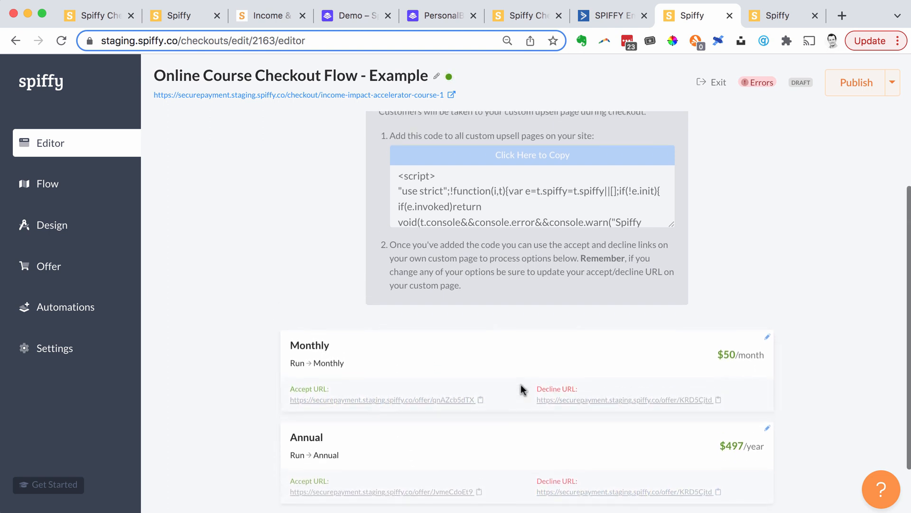
- Review the live PersonalBrand custom upsell page, including its monthly and annual purchase buttons and its decline link
left_click(417, 9)
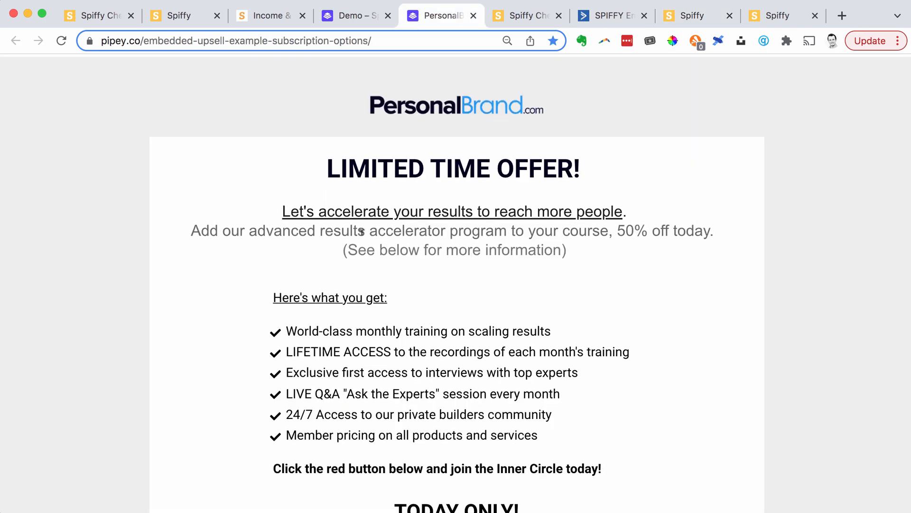
scroll(433, 349, "down", 1)
scroll(433, 349, "down", 3)
scroll(432, 351, "up", 7)
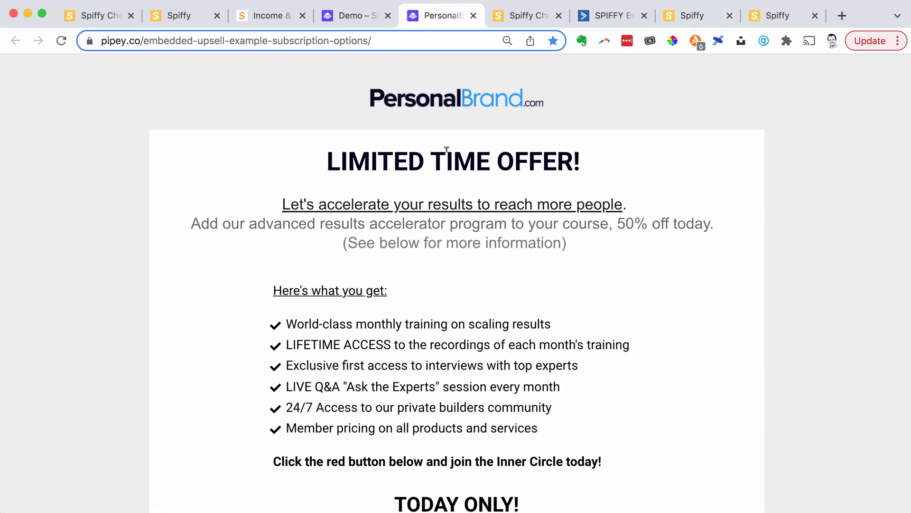
scroll(304, 265, "down", 7)
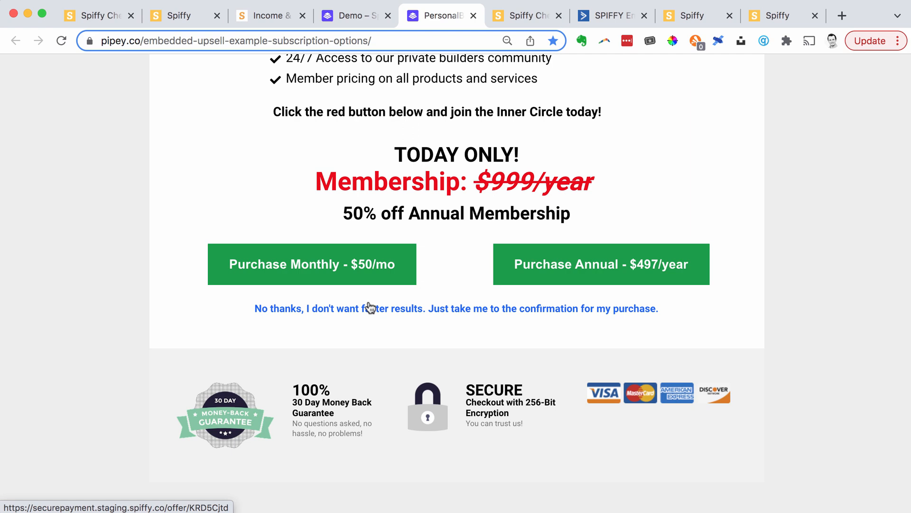
scroll(441, 126, "down", 1)
scroll(441, 126, "up", 2)
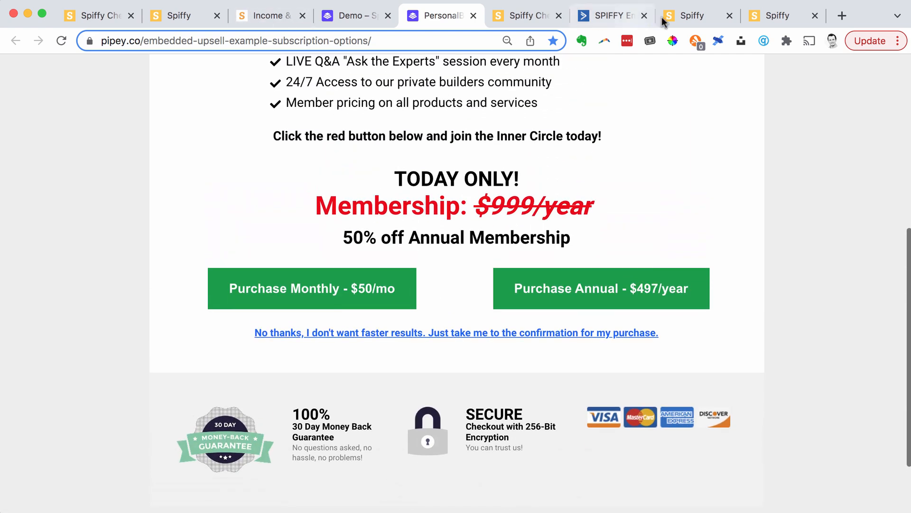
- Return to the checkout editor and examine the flow map's upsell, downsell and thank-you branches
left_click(663, 22)
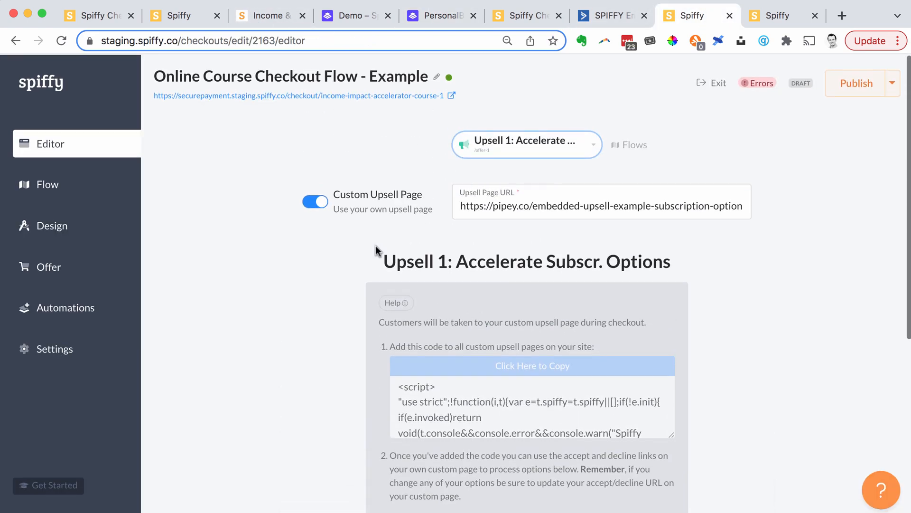
left_click(628, 144)
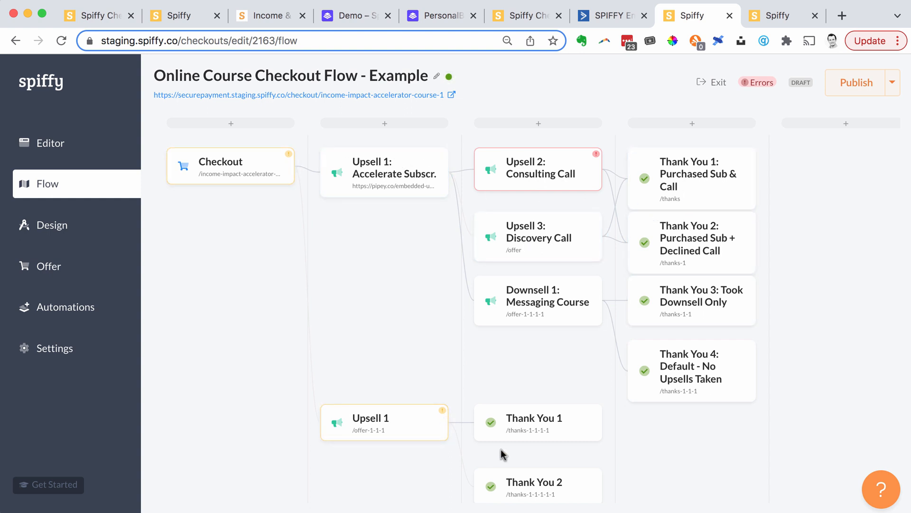
scroll(549, 437, "down", 2)
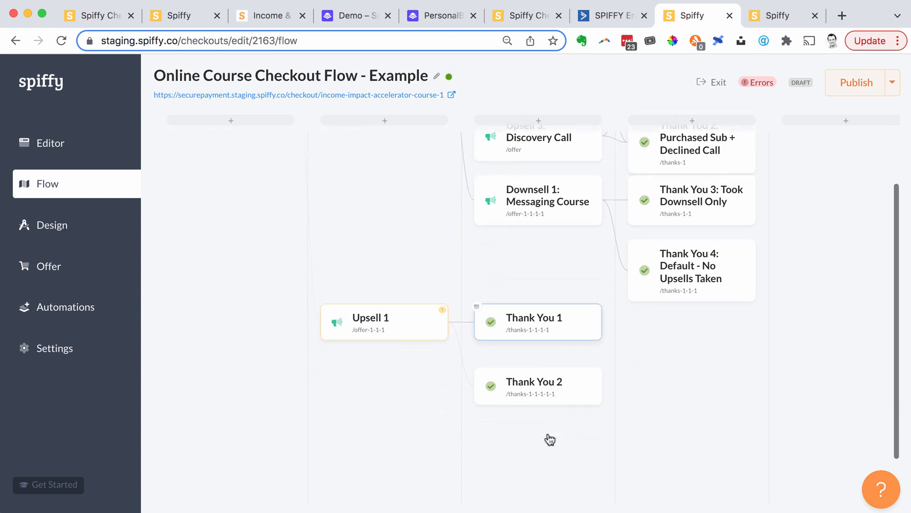
scroll(549, 437, "up", 2)
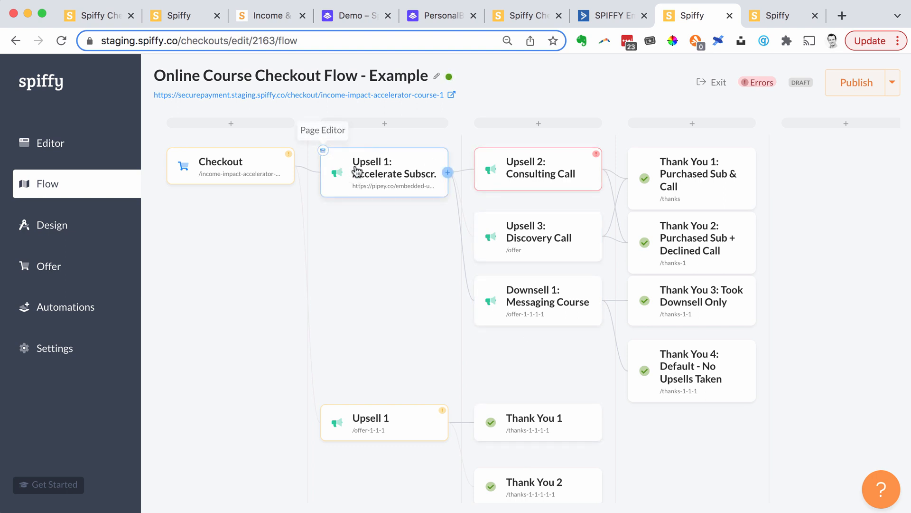
- Bring up "Upsell 1: Accelerate Subscr." in the page editor and expand the settings of its Monthly subscription option
left_click(323, 150)
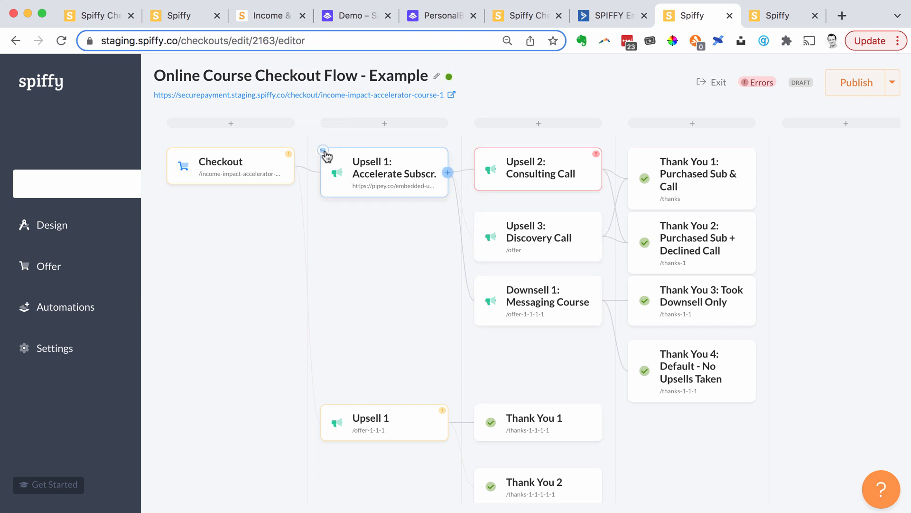
scroll(481, 252, "down", 3)
scroll(481, 252, "down", 3)
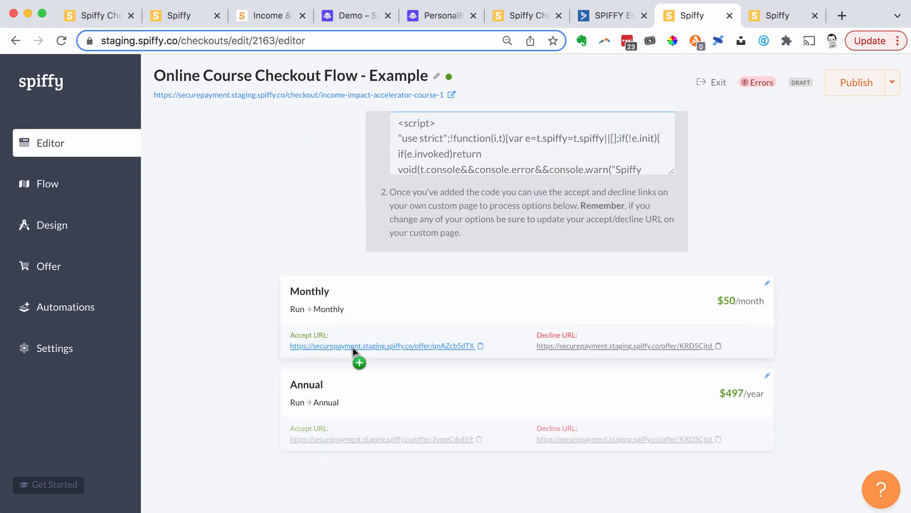
left_click(768, 285)
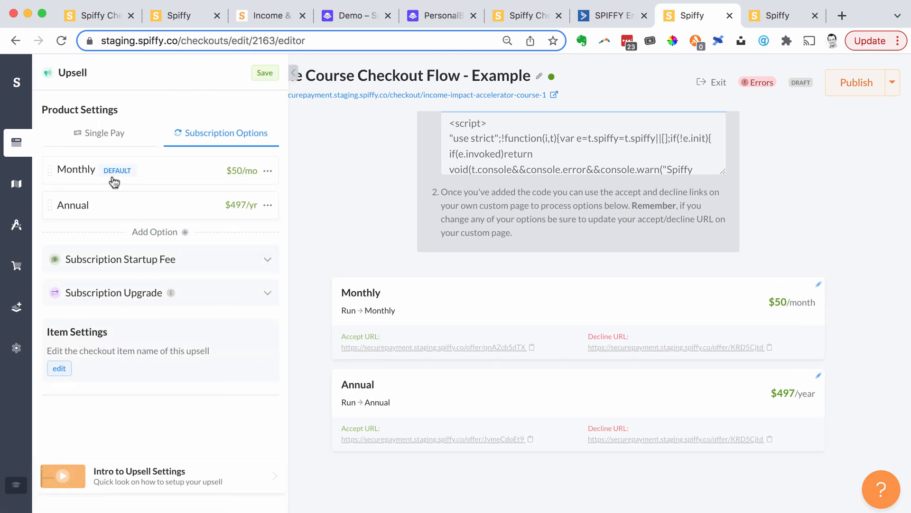
left_click(173, 174)
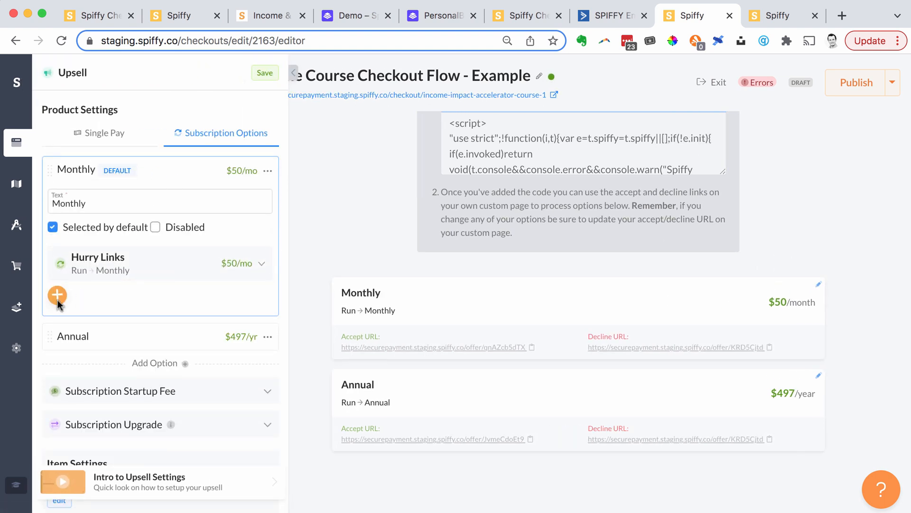
- Start a new automation on the Monthly option using the ActiveCampaign Add Tags action
mouse_move(57, 298)
left_click(105, 301)
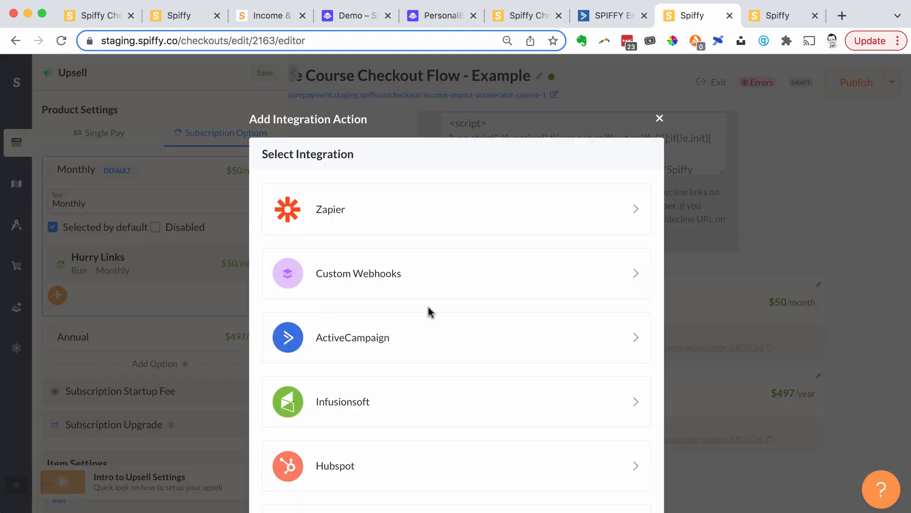
left_click(374, 338)
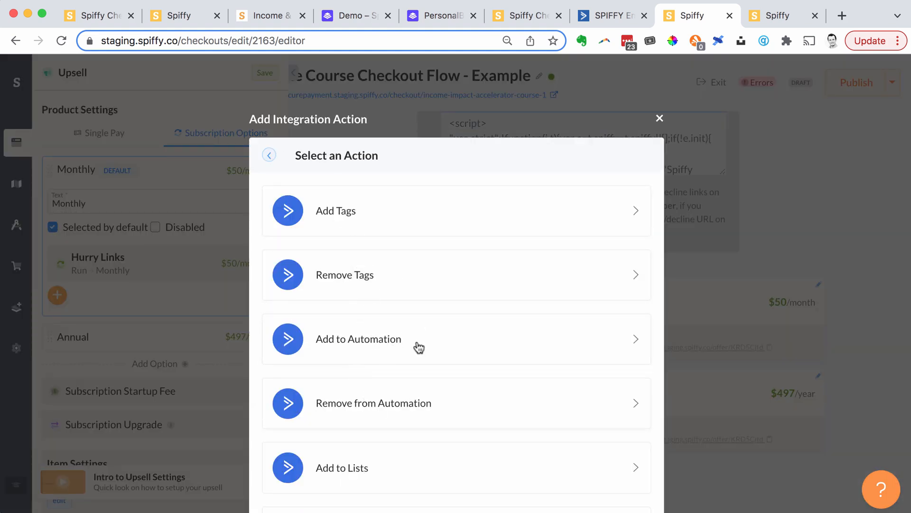
scroll(421, 330, "down", 2)
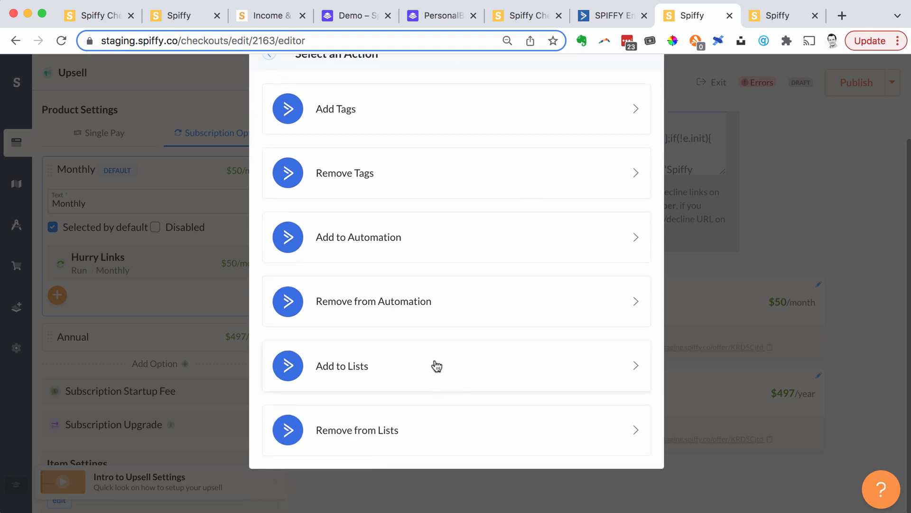
scroll(435, 366, "up", 2)
left_click(518, 207)
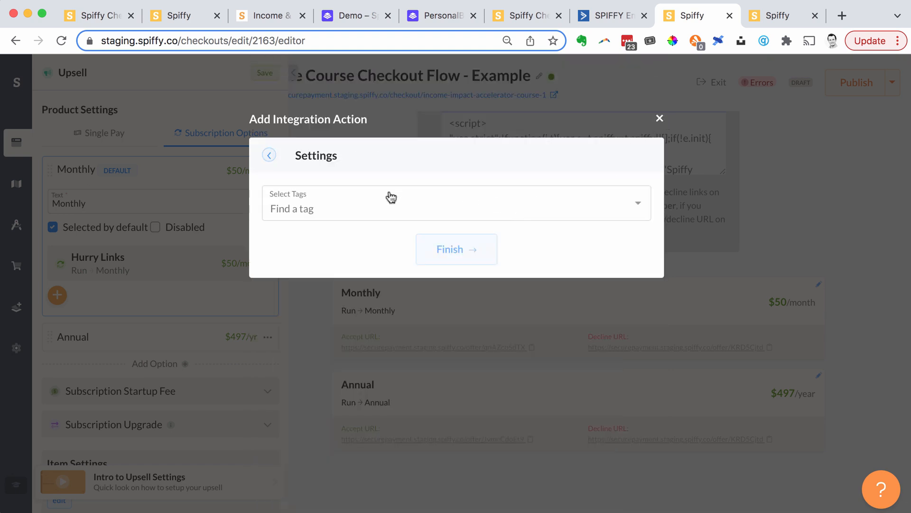
- Select the "Spiffy (ID: 1)-customer" tag and one more tag for the action, and finish adding the automation
left_click(379, 198)
scroll(360, 295, "down", 5)
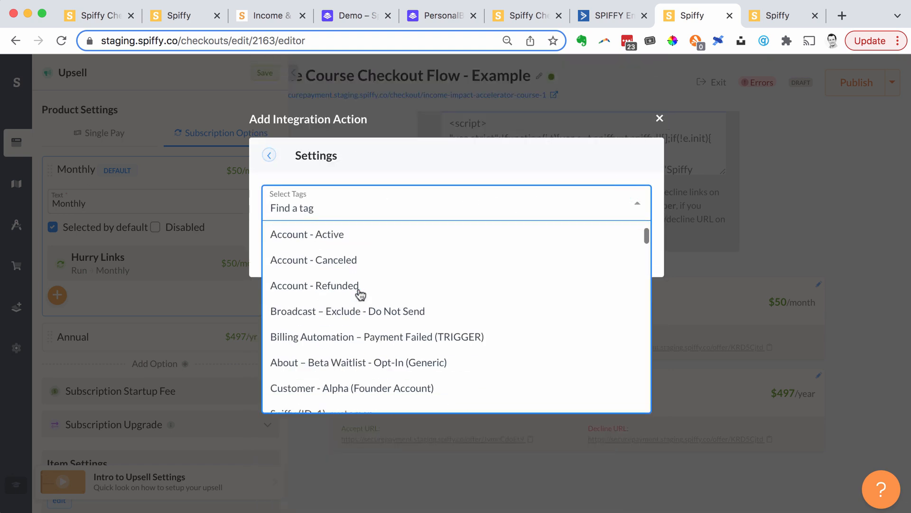
left_click(360, 345)
left_click(454, 205)
scroll(417, 350, "down", 4)
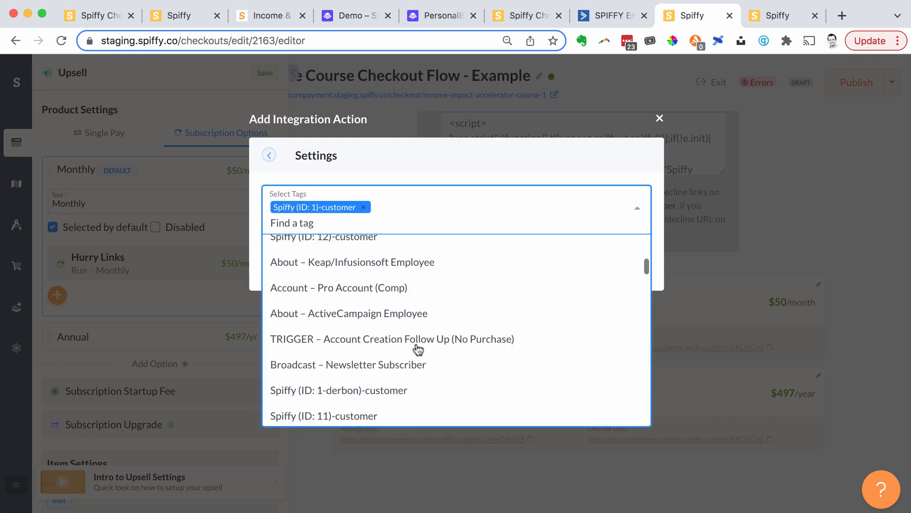
left_click(401, 374)
left_click(482, 265)
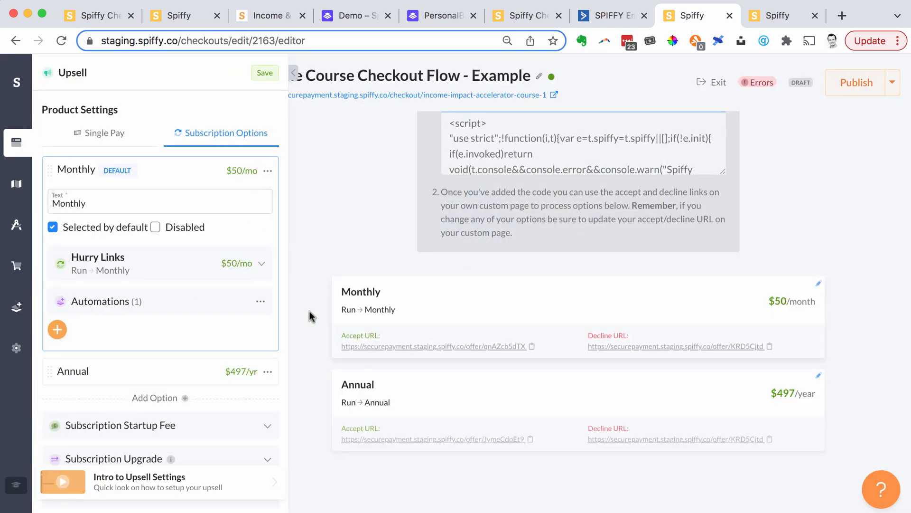
- Check the Monthly option's automation and examine which integrations are available for an additional one, without adding it
left_click(112, 301)
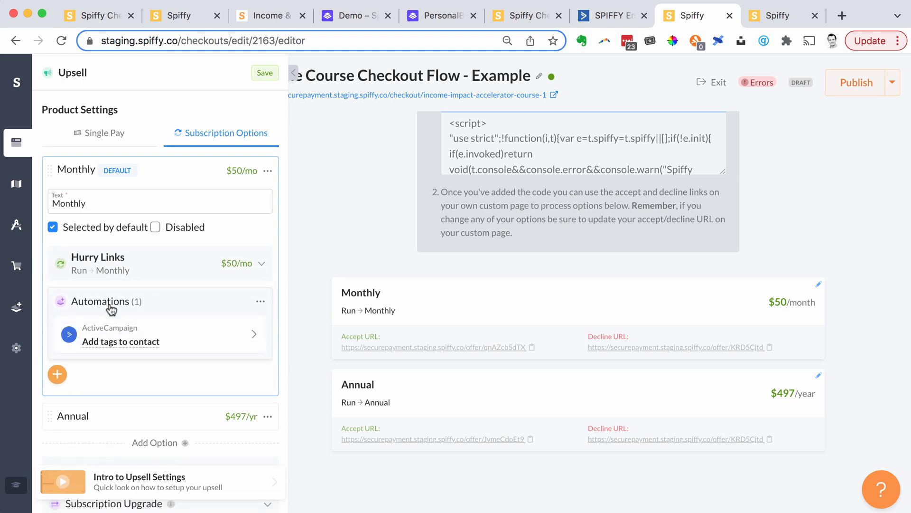
left_click(55, 377)
left_click(125, 373)
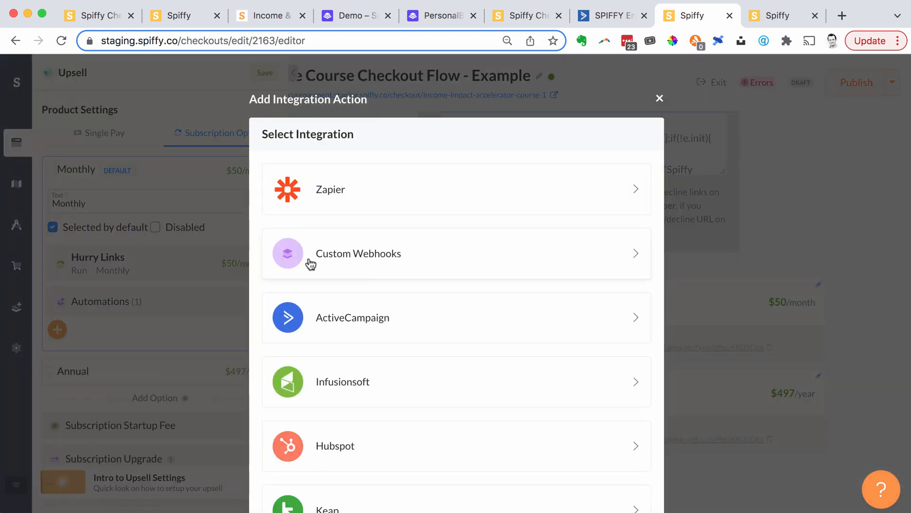
scroll(363, 255, "down", 6)
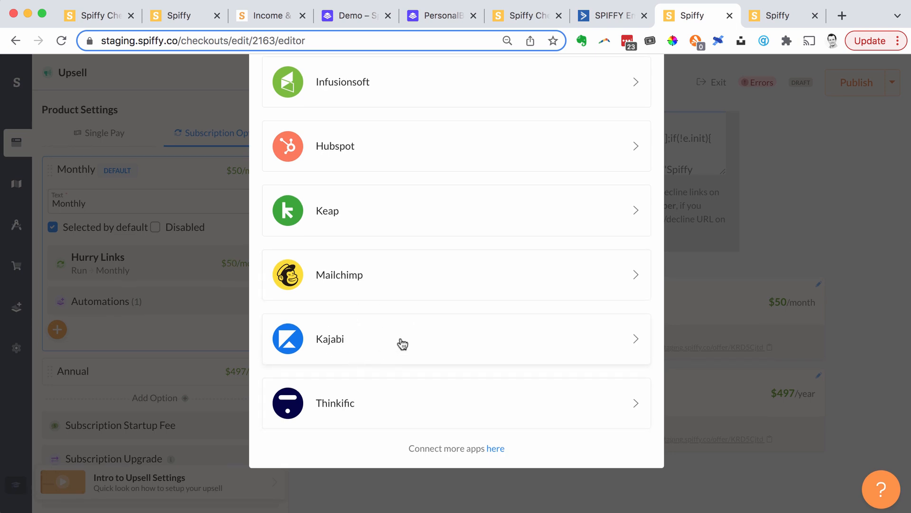
scroll(348, 344, "up", 1)
scroll(348, 345, "up", 2)
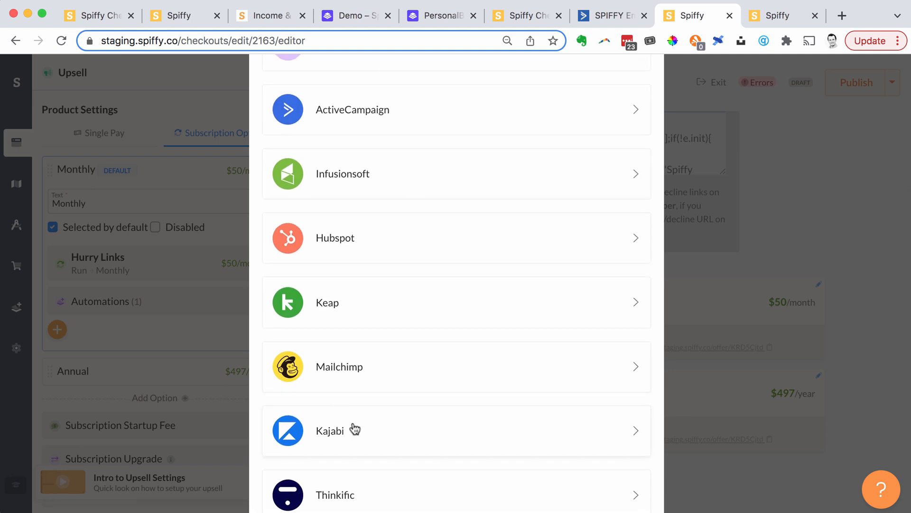
scroll(353, 429, "up", 5)
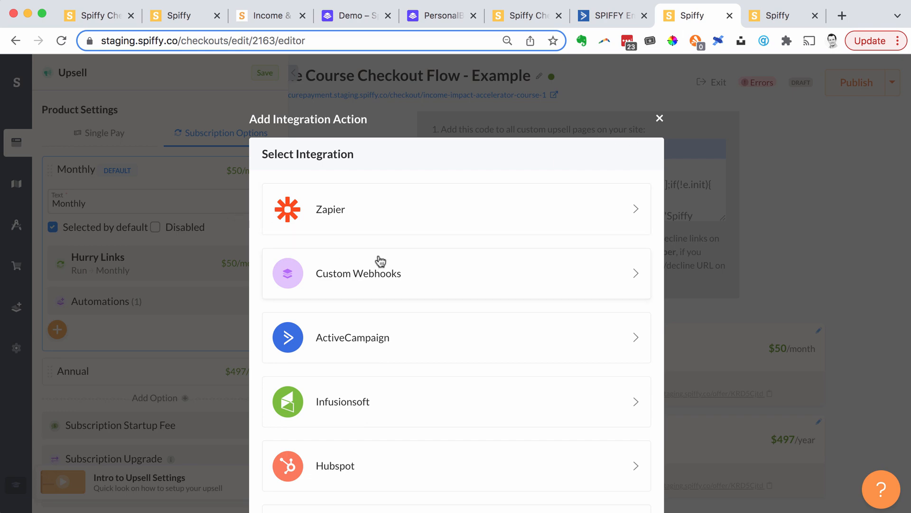
left_click(659, 120)
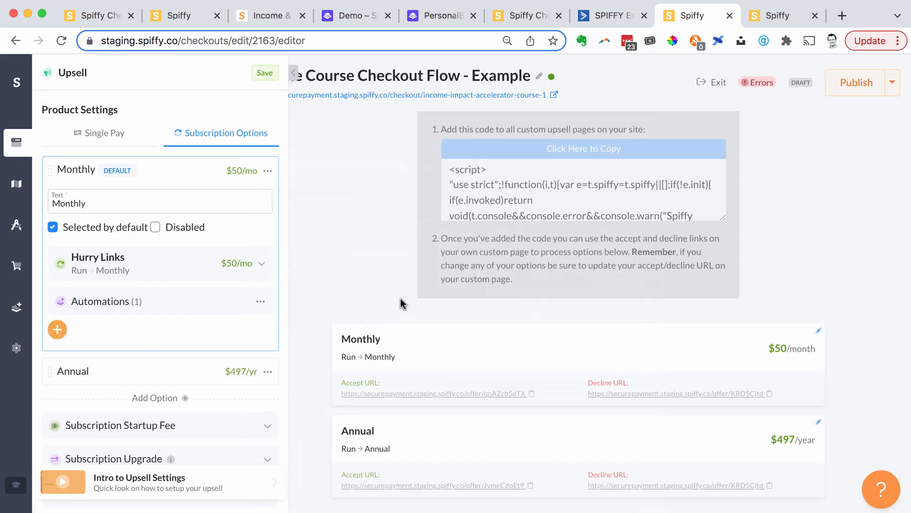
- Close the upsell settings and switch the page editor to the Checkout step
scroll(378, 302, "up", 4)
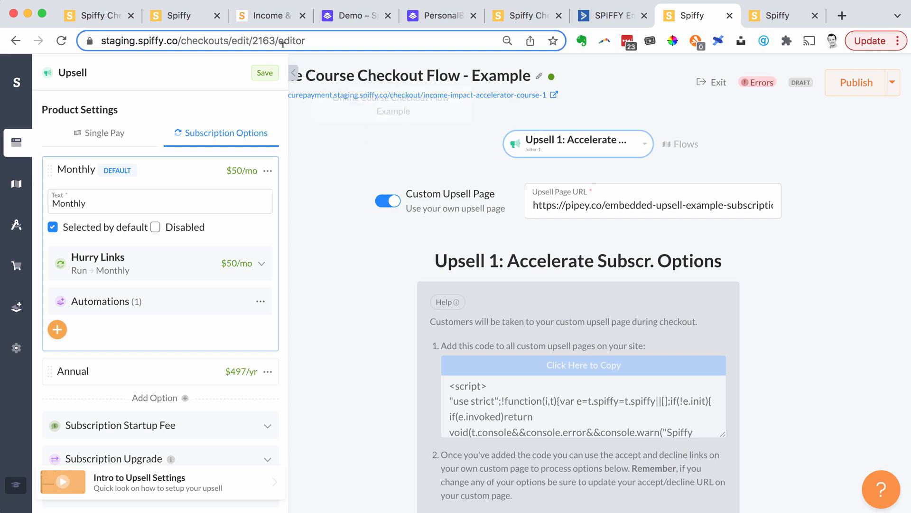
left_click(288, 75)
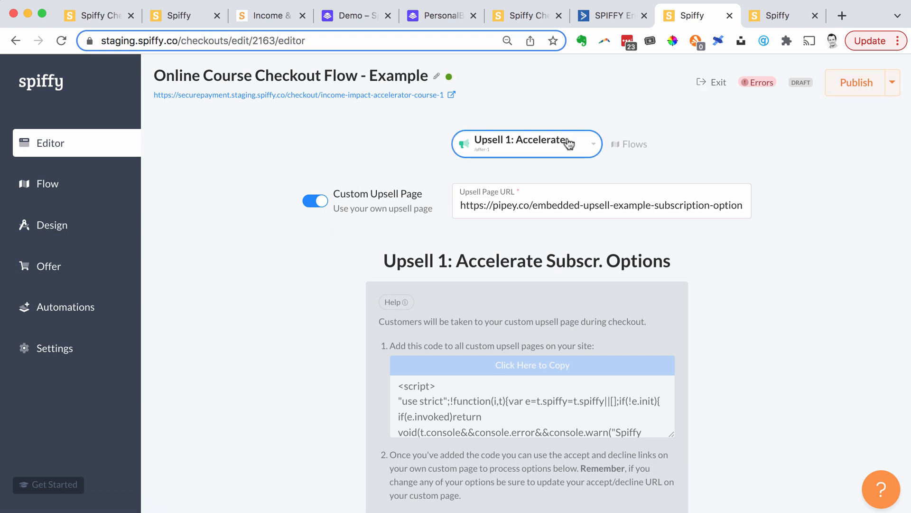
left_click(546, 141)
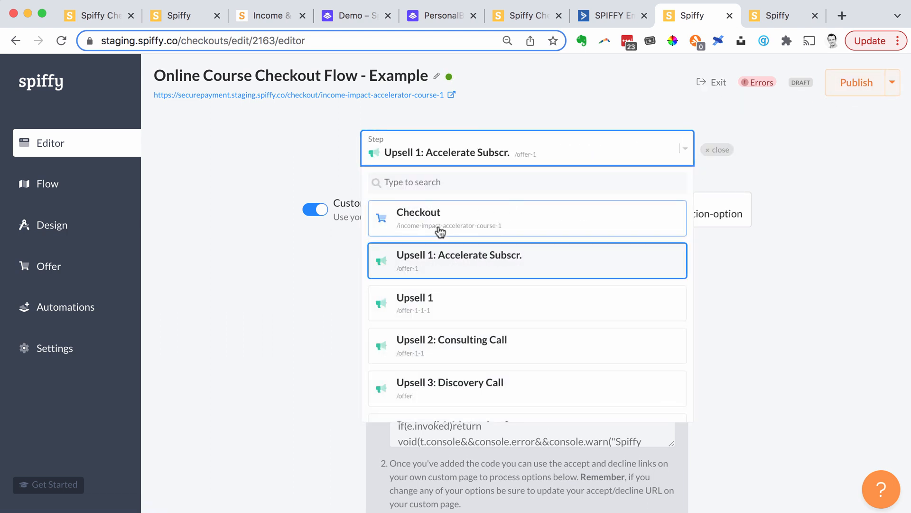
left_click(438, 232)
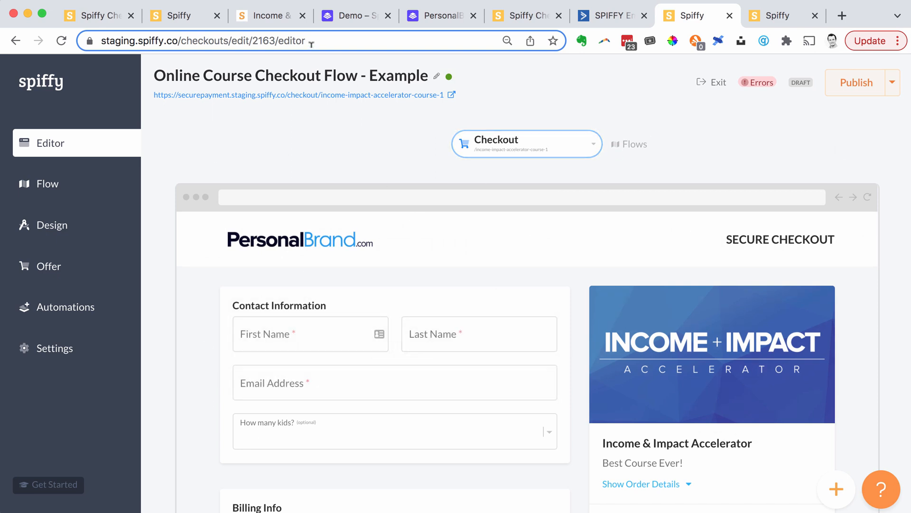
- Switch to the pipey.co demo page and examine how the Spiffy checkout is embedded, including its payment options and order bump
left_click(338, 22)
scroll(252, 170, "down", 10)
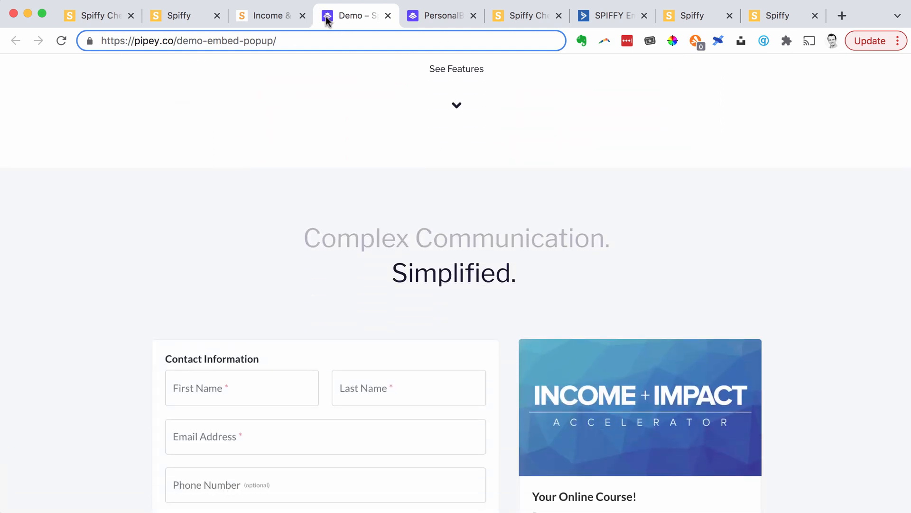
scroll(400, 165, "up", 3)
scroll(399, 164, "up", 7)
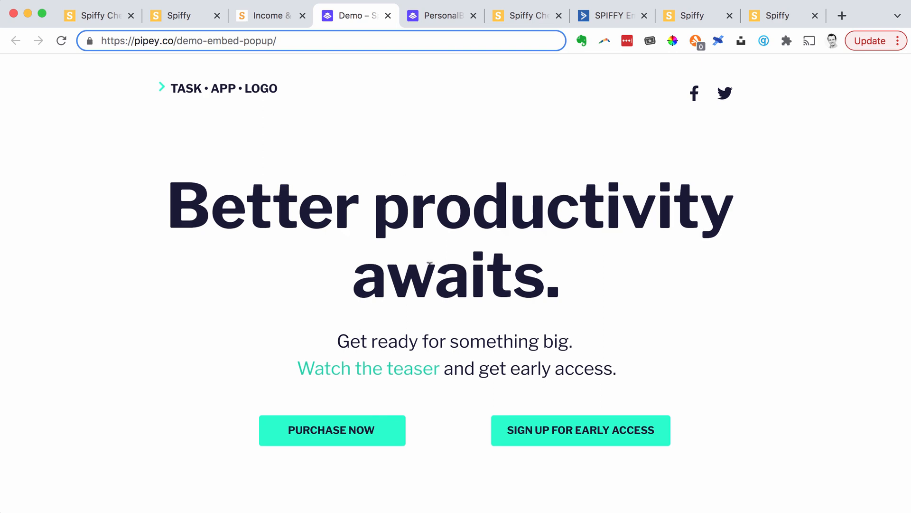
scroll(453, 293, "down", 8)
scroll(455, 295, "down", 9)
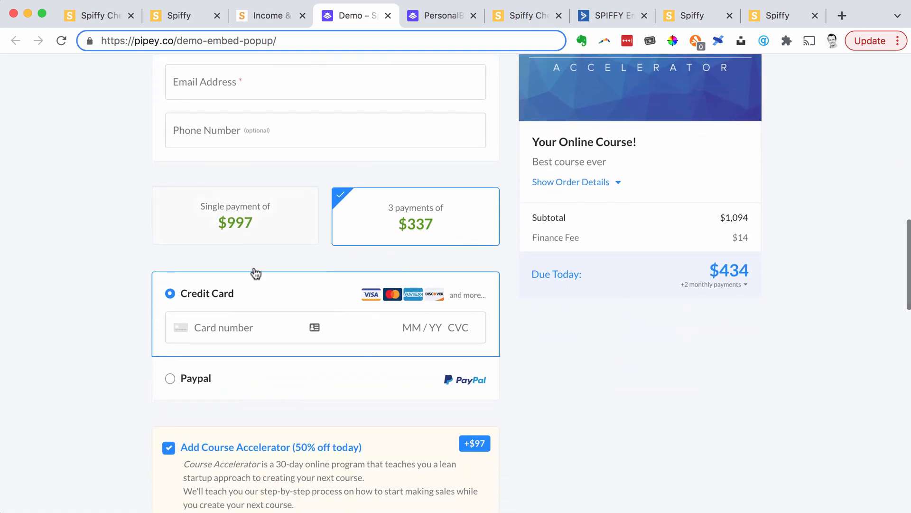
scroll(267, 272, "down", 5)
scroll(485, 300, "up", 10)
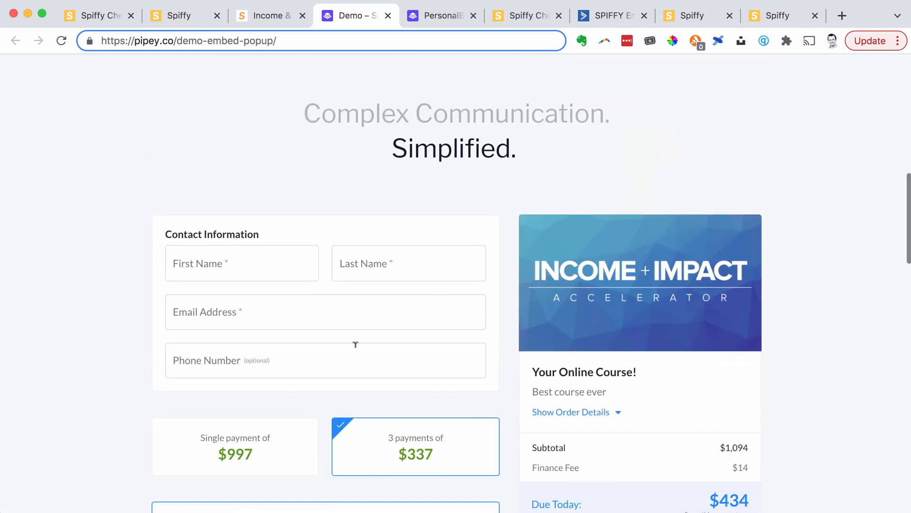
scroll(356, 343, "up", 11)
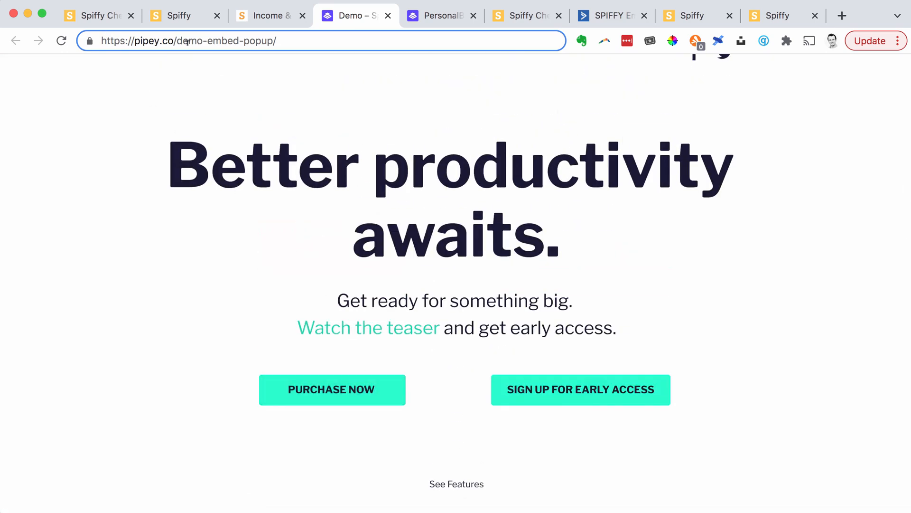
scroll(345, 113, "up", 1)
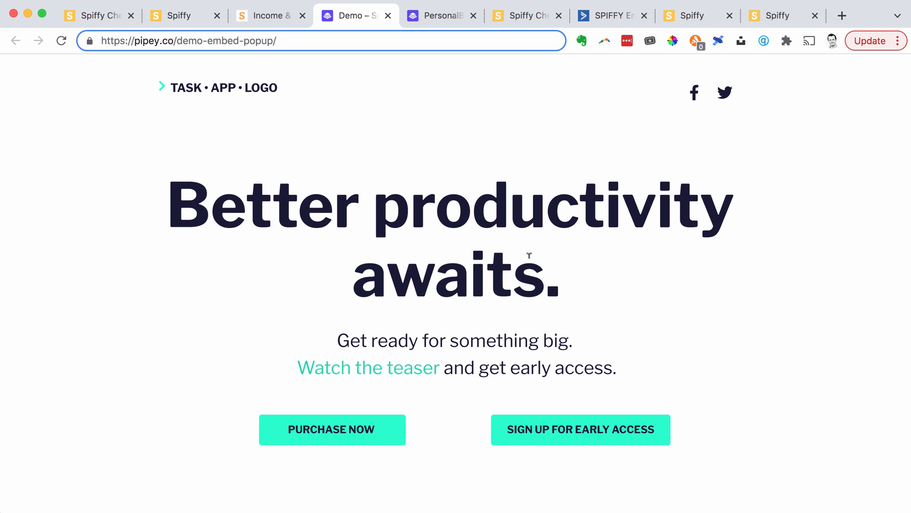
- Go to the Spiffy help center at help.spiffy.co
left_click(283, 41)
type("help")
key("Return")
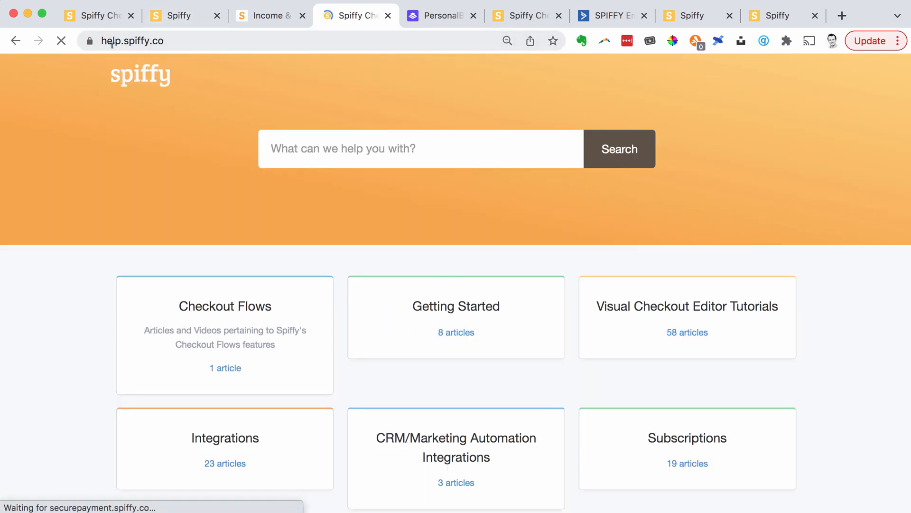
- Find the ActiveCampaign Tutorials category in the help center and look over its list of articles
scroll(426, 349, "down", 10)
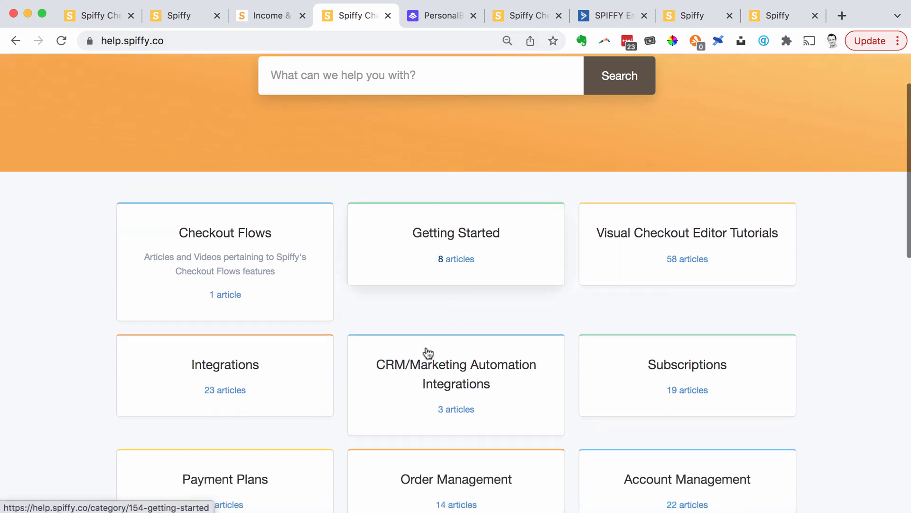
scroll(426, 349, "down", 2)
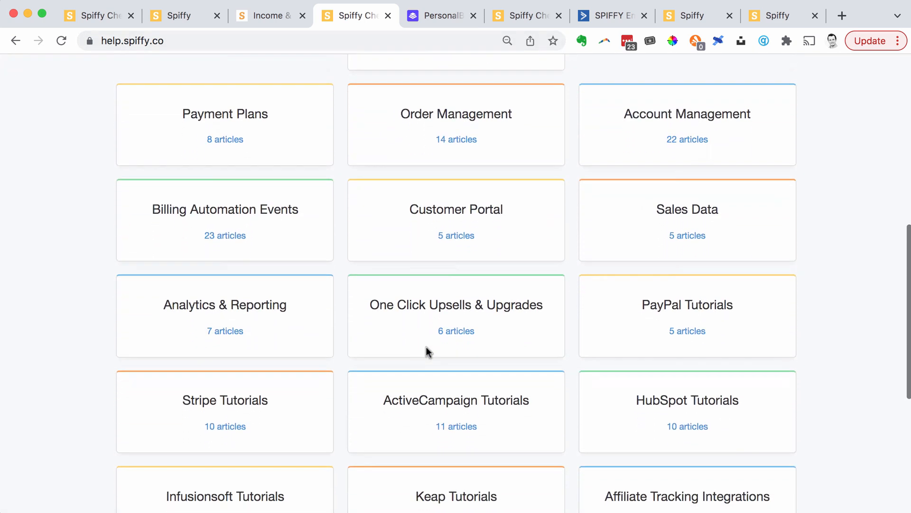
left_click(443, 376)
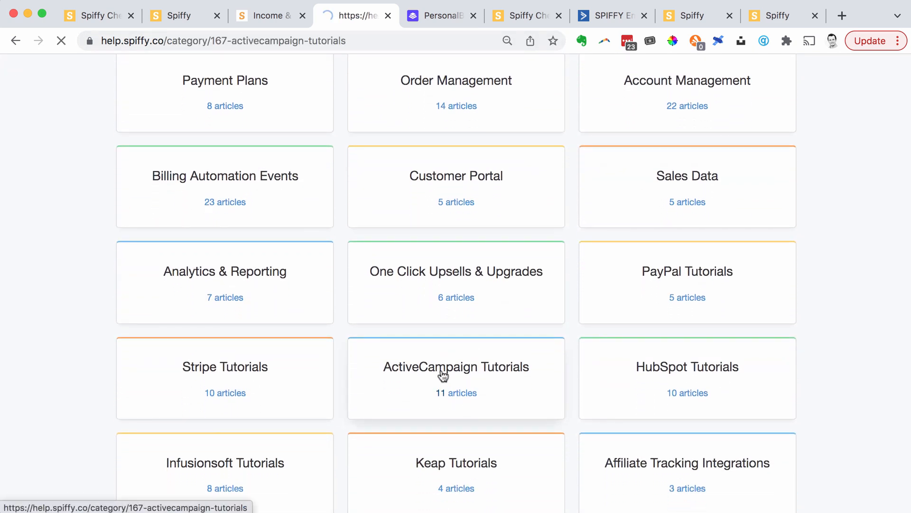
scroll(424, 198, "down", 4)
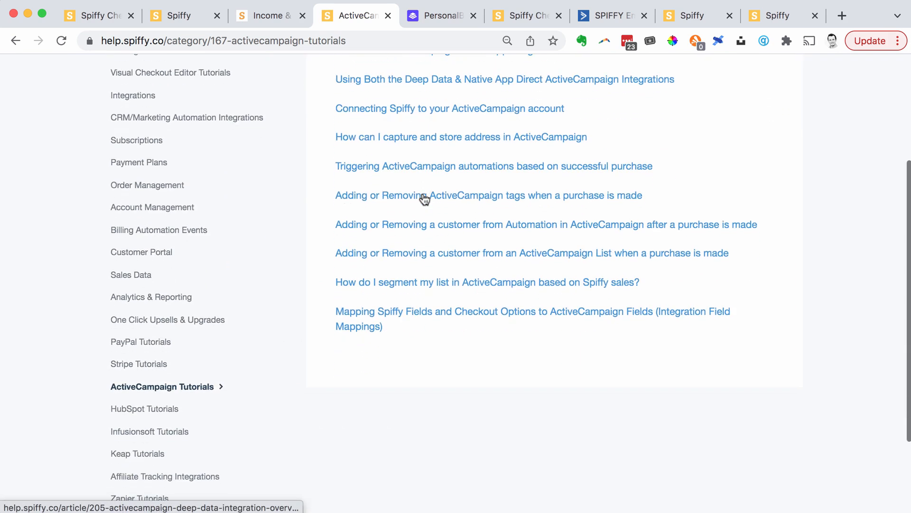
scroll(424, 197, "up", 4)
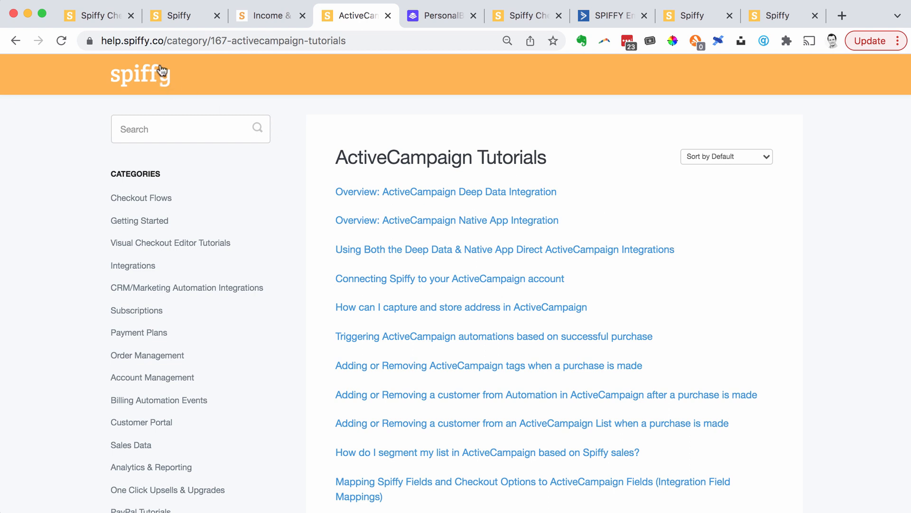
- Return to the spiffy.co website, open its Demo page and look at the available demo options
left_click(100, 16)
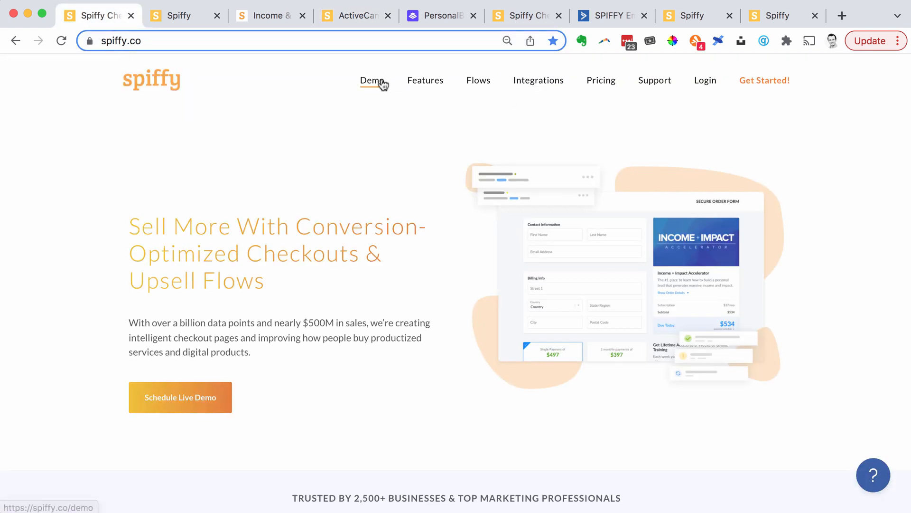
left_click(382, 83)
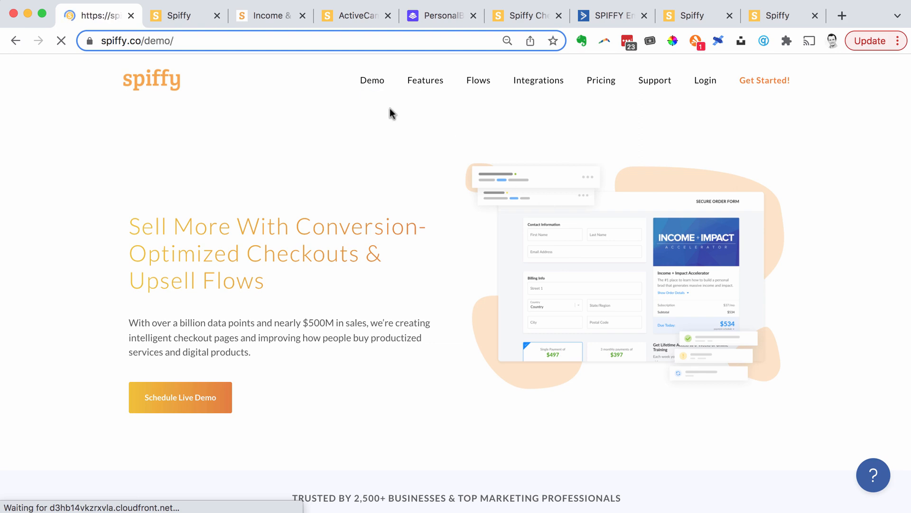
scroll(477, 306, "down", 2)
scroll(476, 306, "down", 12)
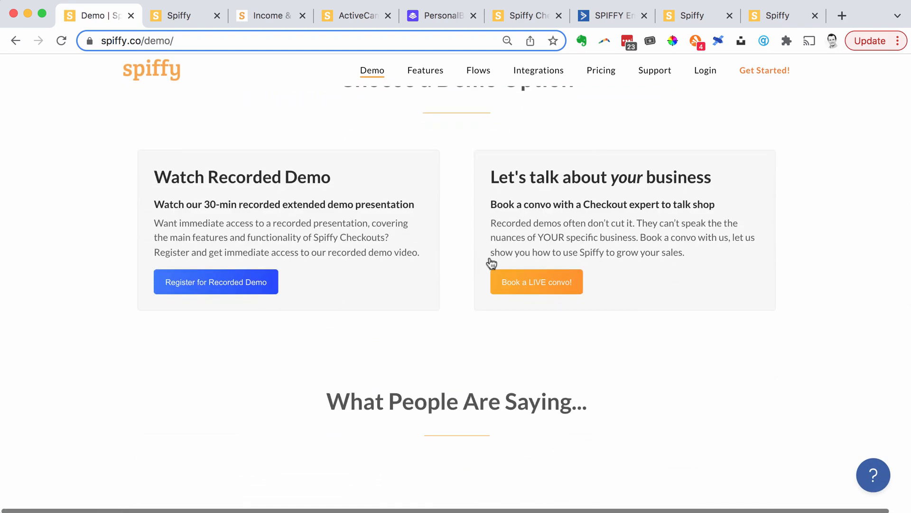
- View the form for booking a live convo, close it without filling it in, and review the start of the Demo page
left_click(527, 284)
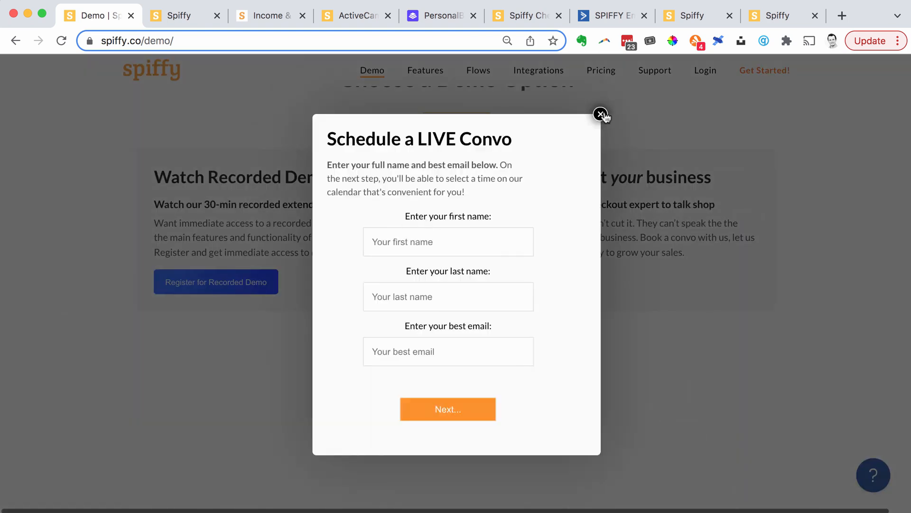
left_click(601, 114)
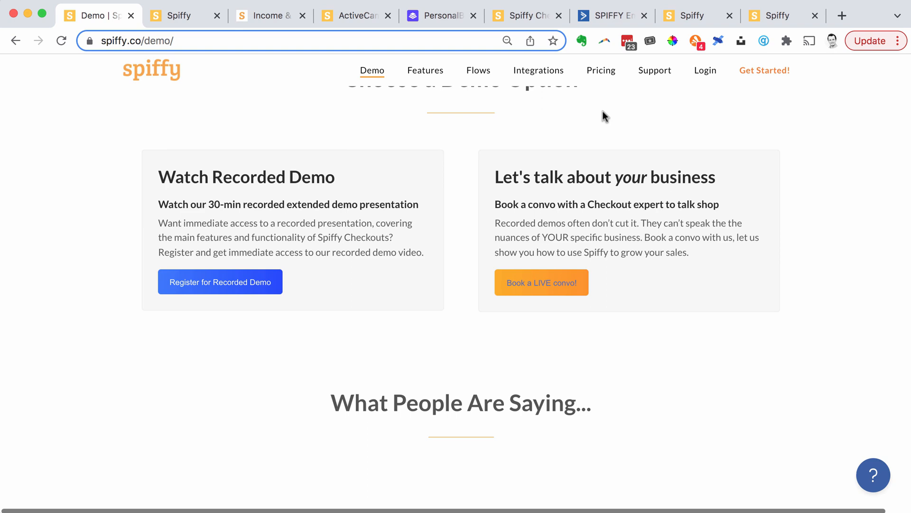
scroll(682, 175, "up", 5)
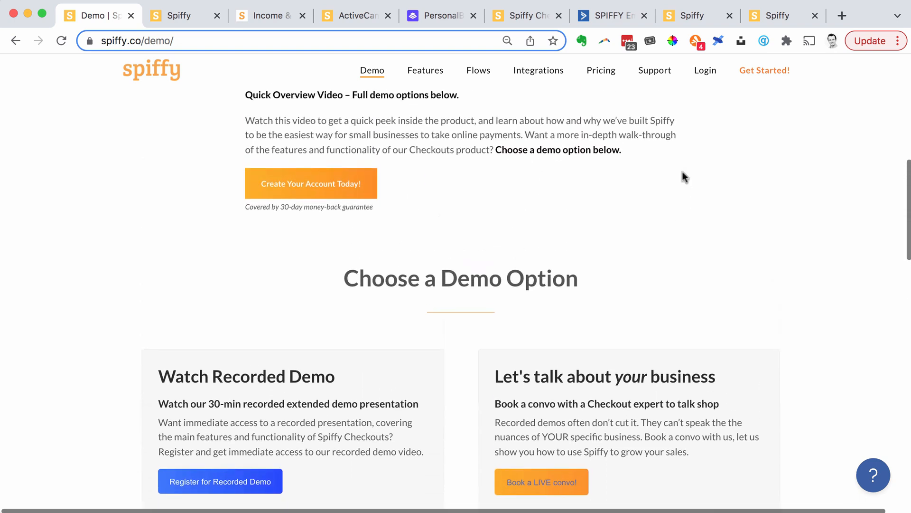
scroll(682, 172, "up", 10)
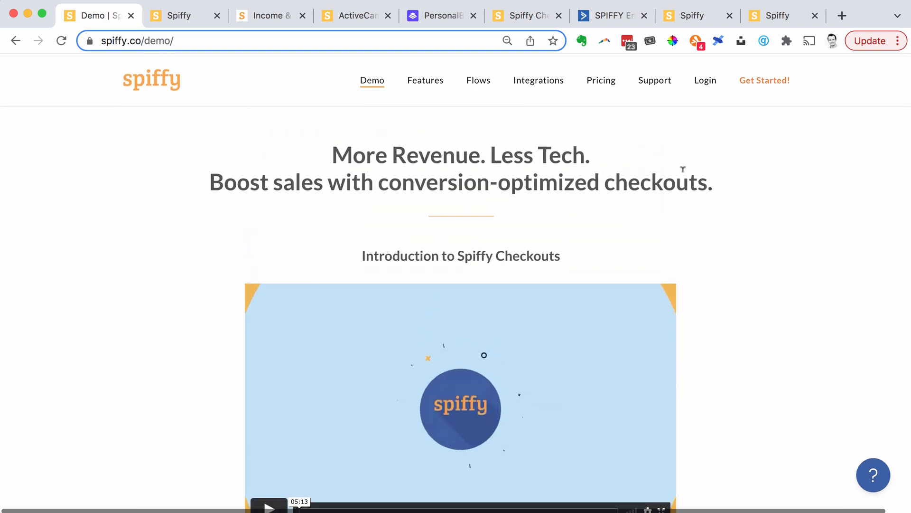